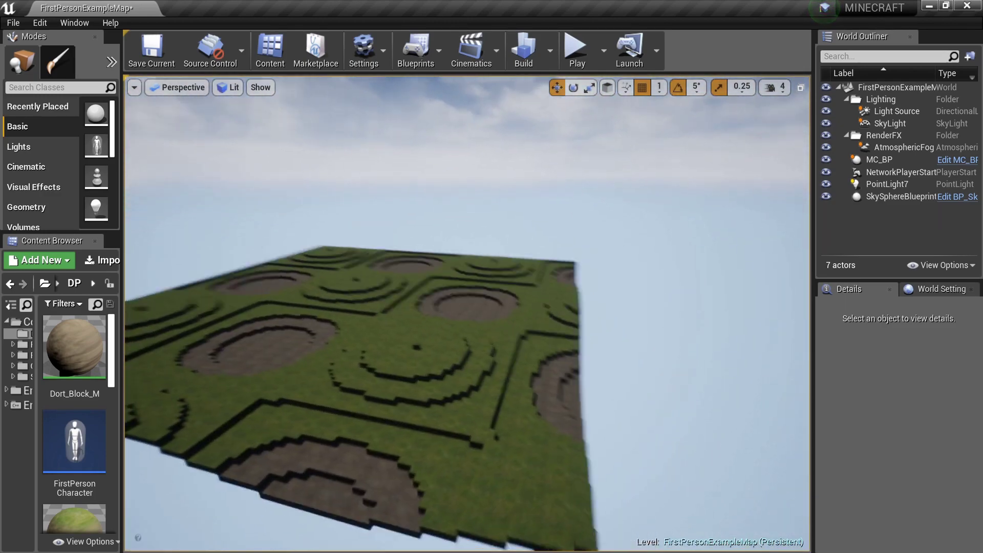
Playtest the level in a full-screen viewport, cycling the toolbar slots and placing blocks on the grass terrain.
right_click_drag(467, 313, 512, 314)
right_click_drag(555, 398, 555, 398)
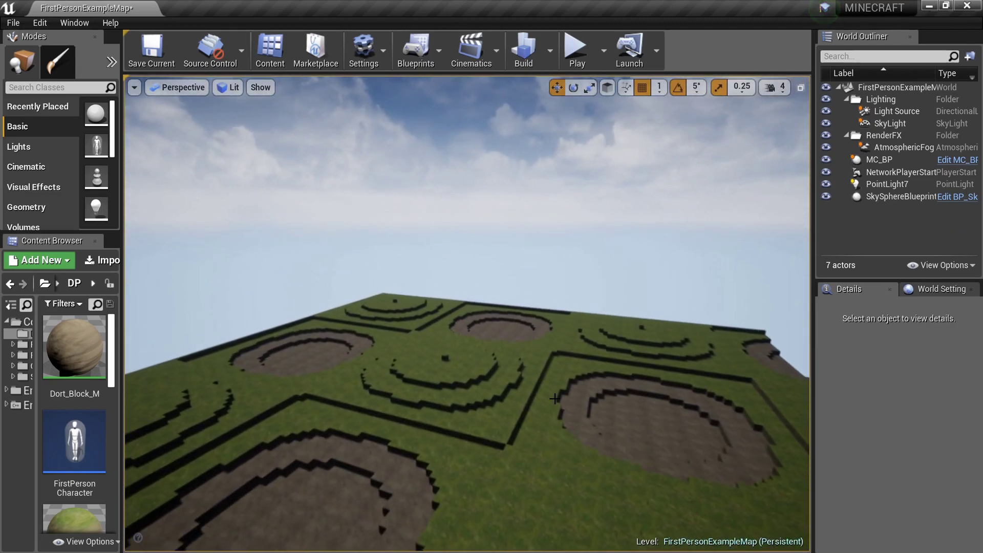
key("F11")
key("alt+p")
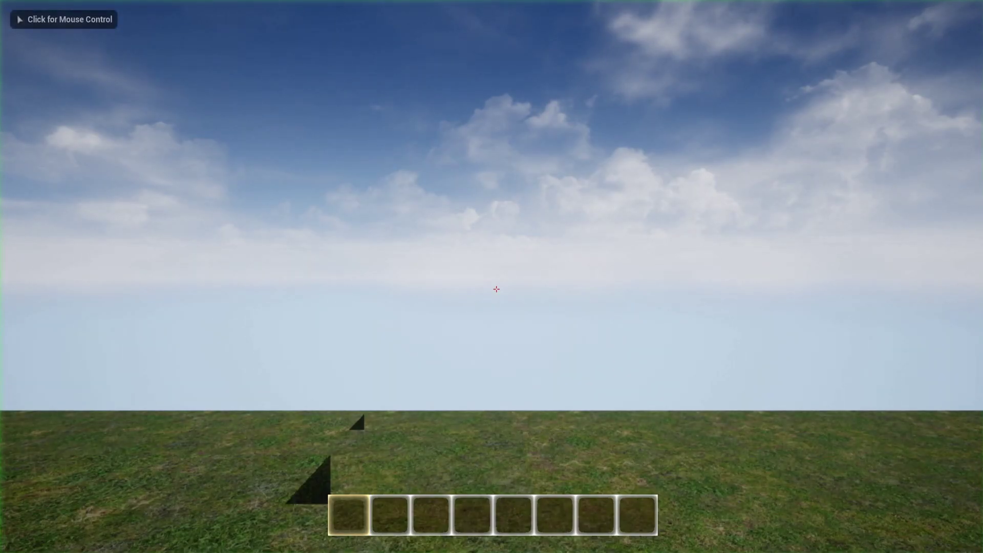
left_click(417, 460)
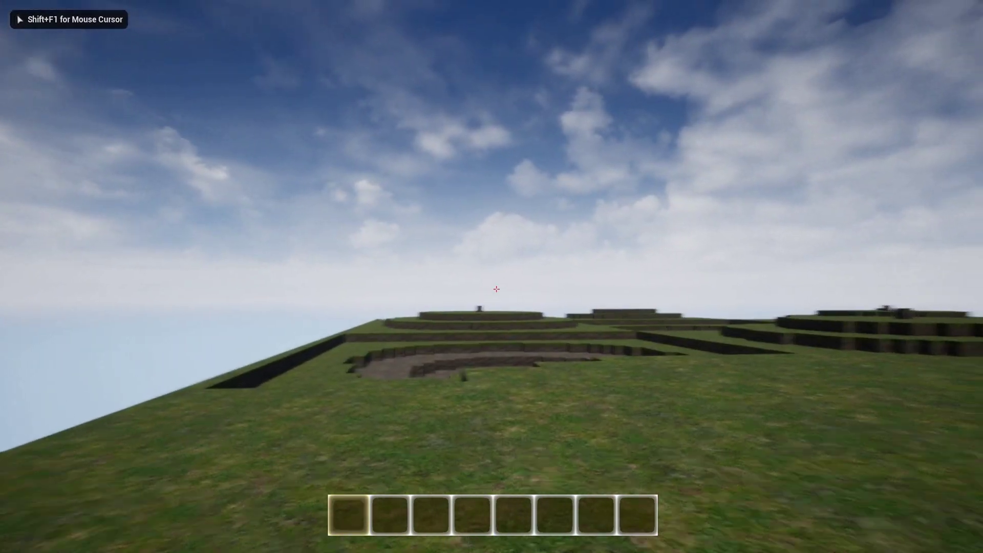
key("2")
key("w")
scroll(497, 290, "down", 5)
left_click(497, 289)
left_click(497, 290)
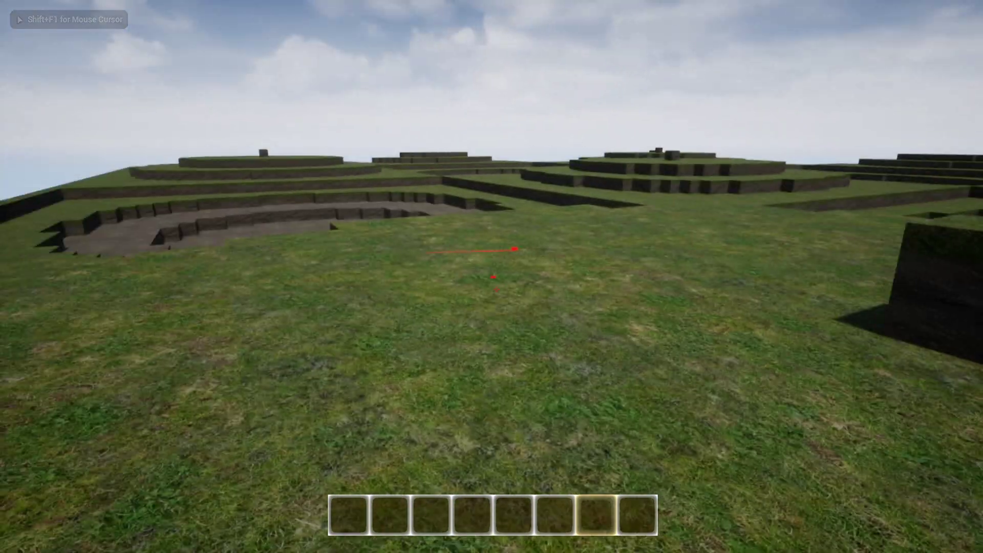
left_click(497, 289)
Test toolbar selection by switching to slots 8 and 2 and cycling back to the first slot, ending the playtest.
key("8")
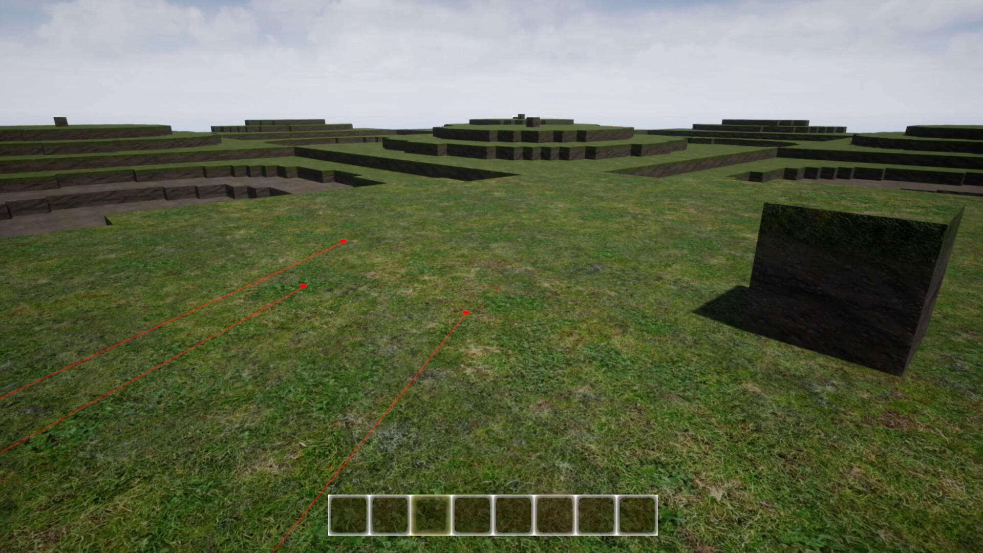
key("2")
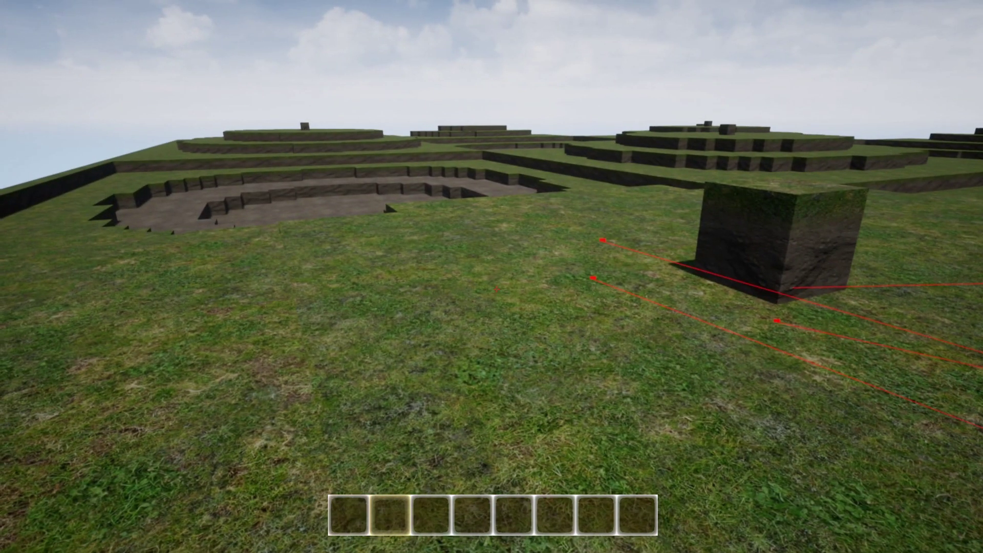
scroll(497, 289, "down", 1)
scroll(497, 289, "up", 2)
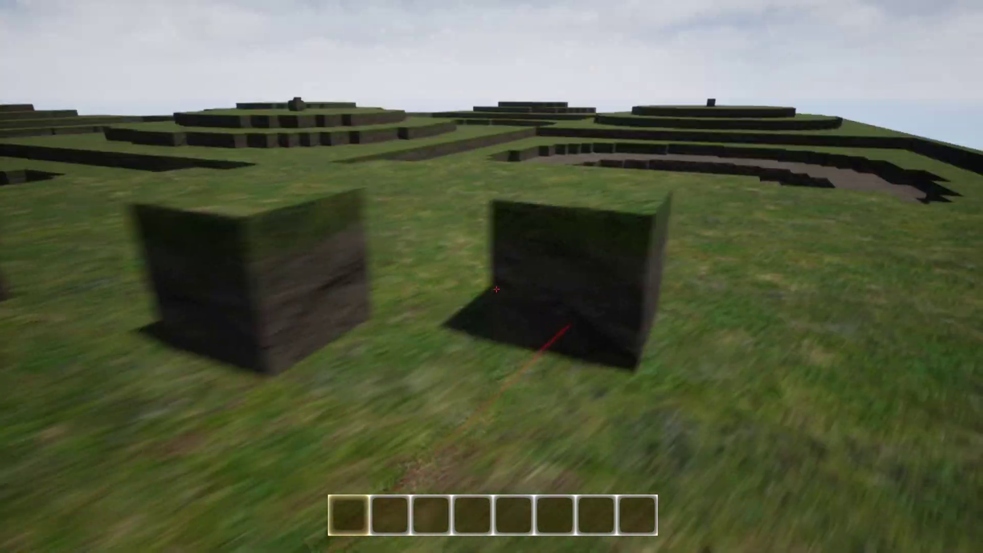
key("Escape")
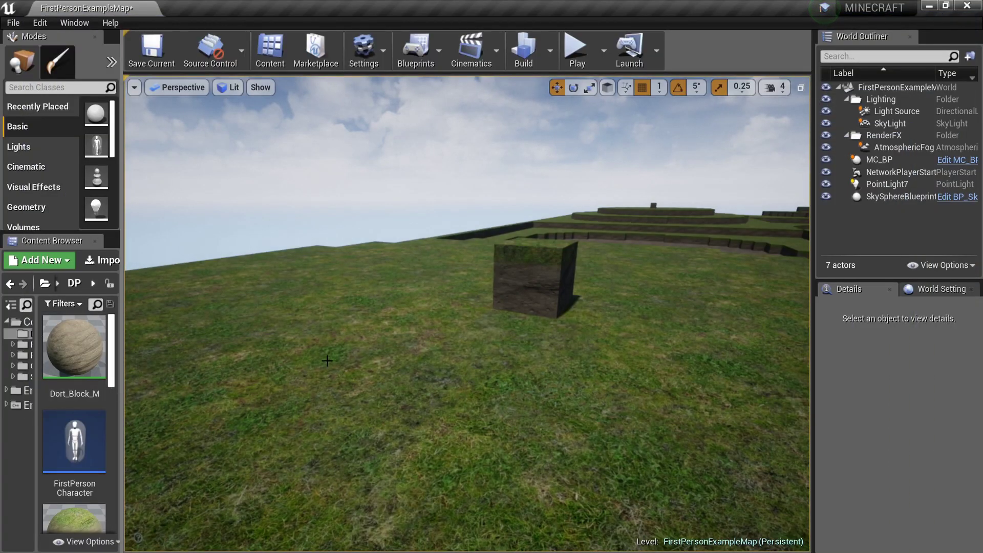
Widen the Content Browser area and enlarge its asset thumbnails.
key("s")
mouse_move(327, 360)
right_mouse_down()
mouse_move(354, 358)
mouse_move(343, 360)
right_mouse_up()
key("w")
key("s")
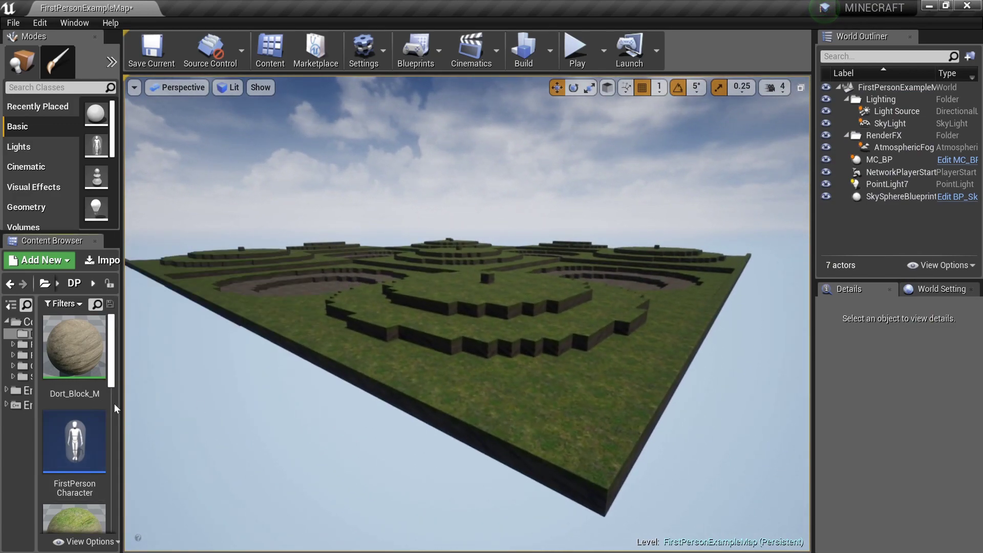
left_click_drag(121, 403, 363, 399)
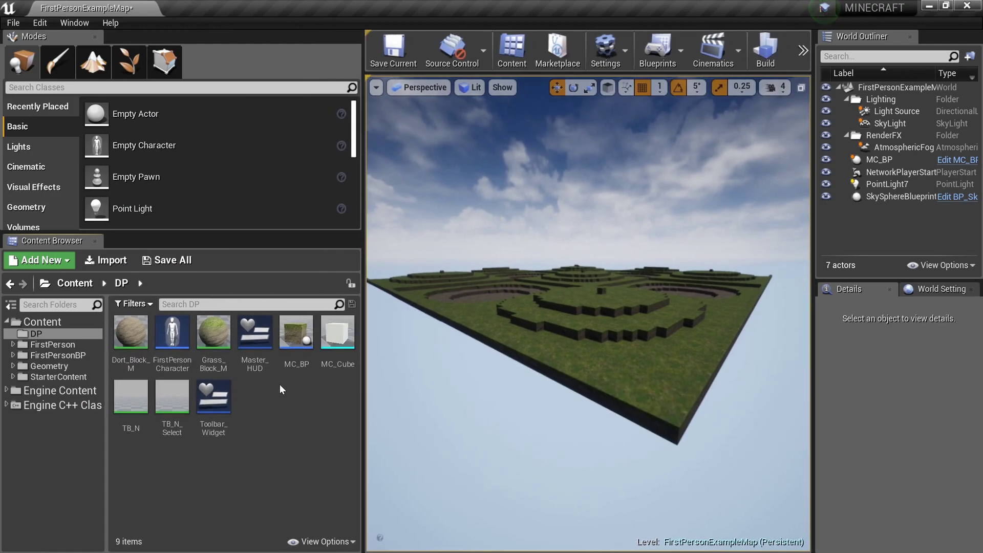
scroll(250, 392, "up", 2, "ctrl")
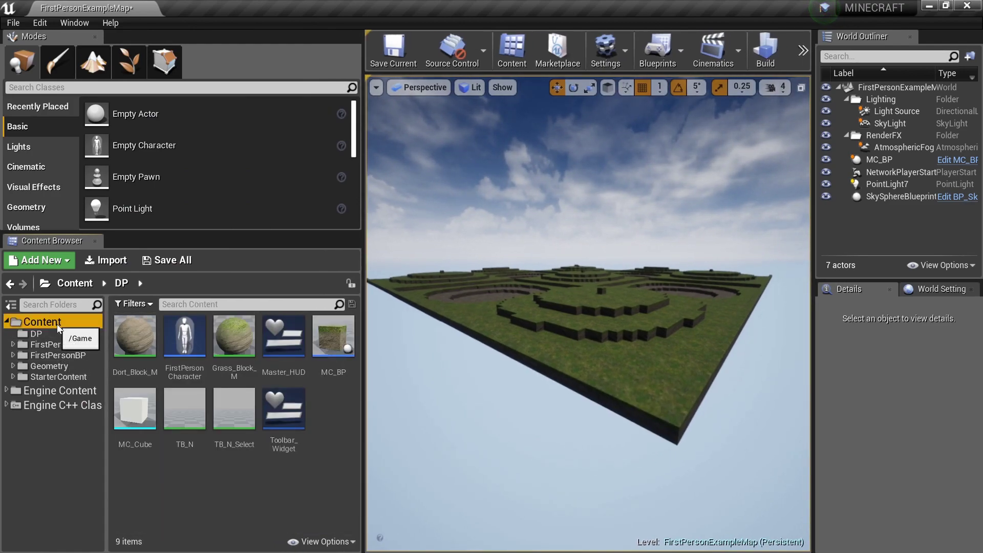
left_click(58, 325)
left_click(67, 335)
right_click(66, 335)
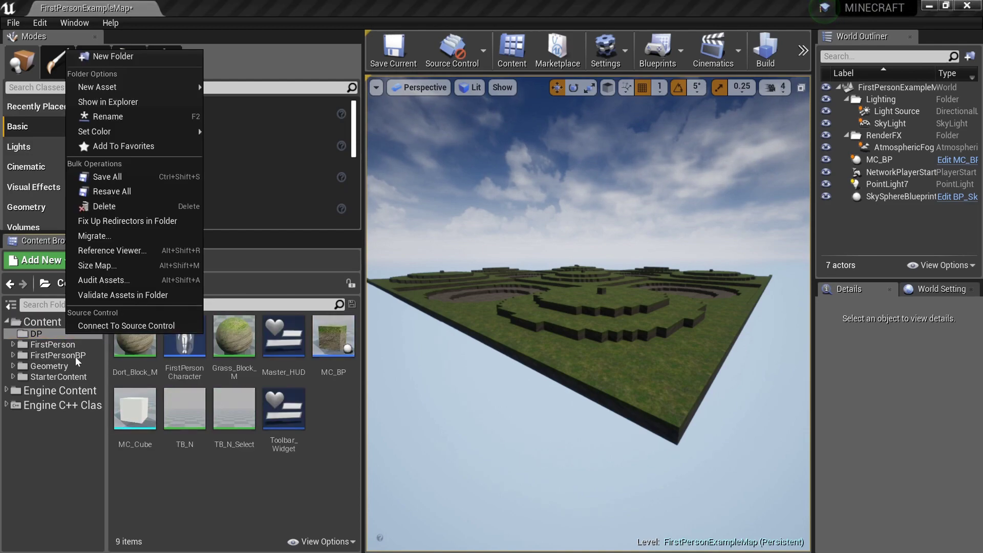
left_click(150, 118)
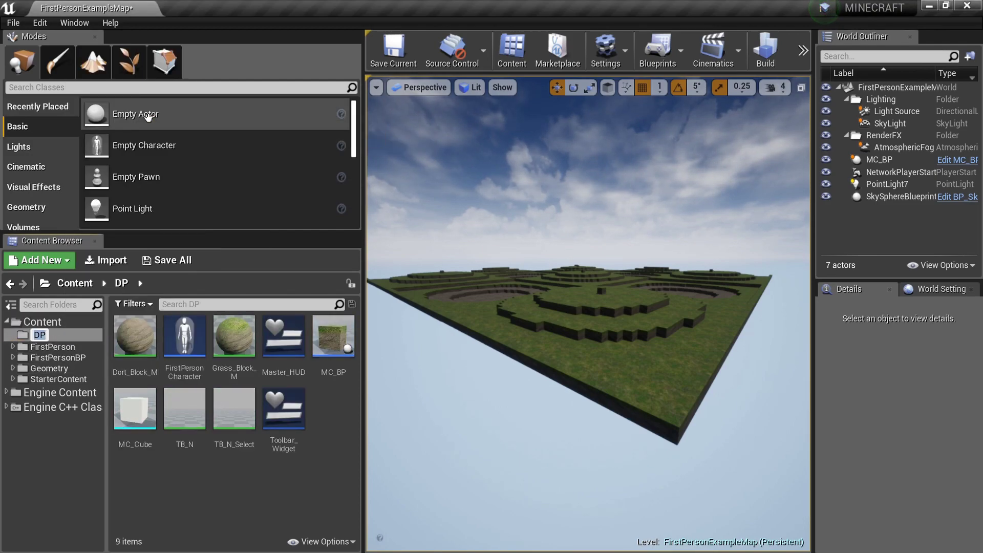
key("Return")
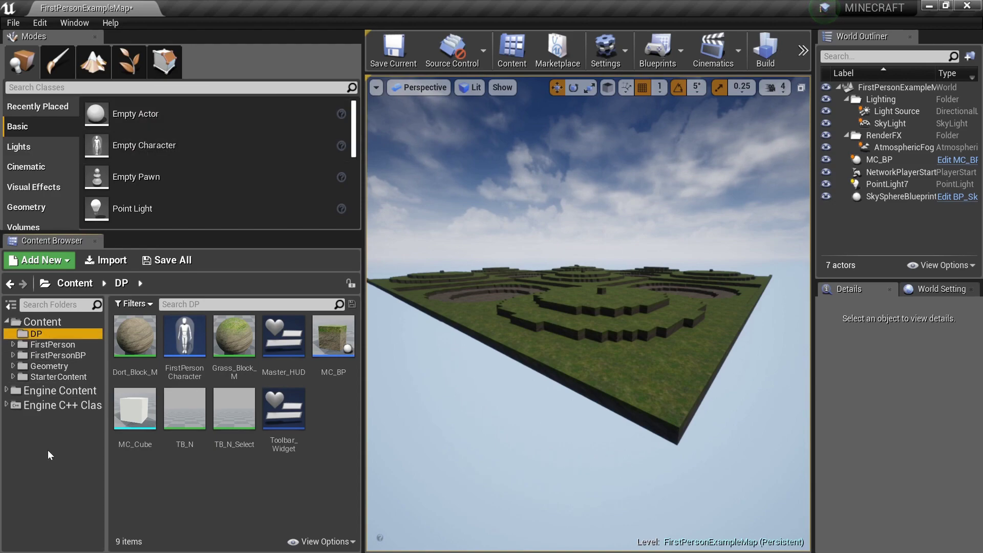
Create a folder named MINECRAFT inside the DP folder.
left_click(72, 324)
left_click(76, 333)
right_click(148, 471)
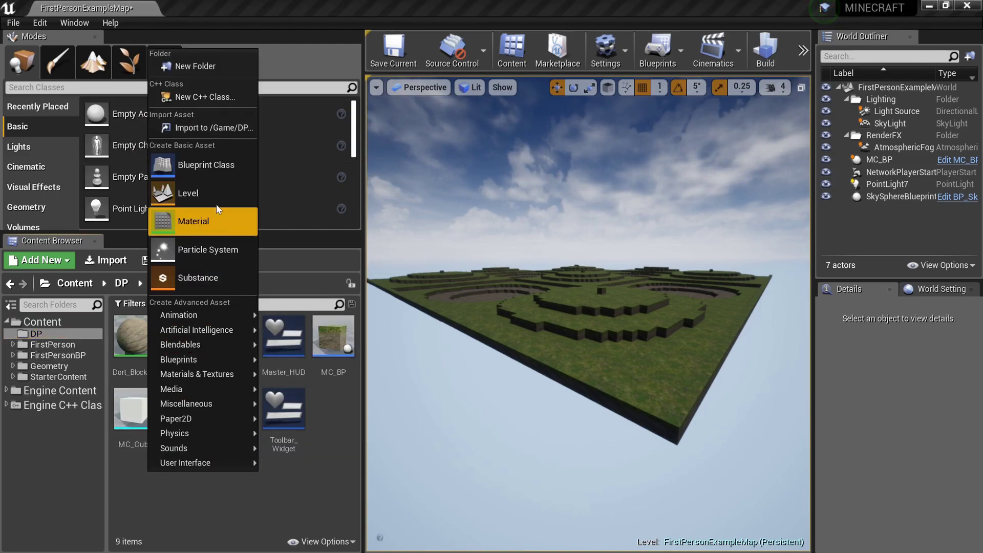
left_click(221, 72)
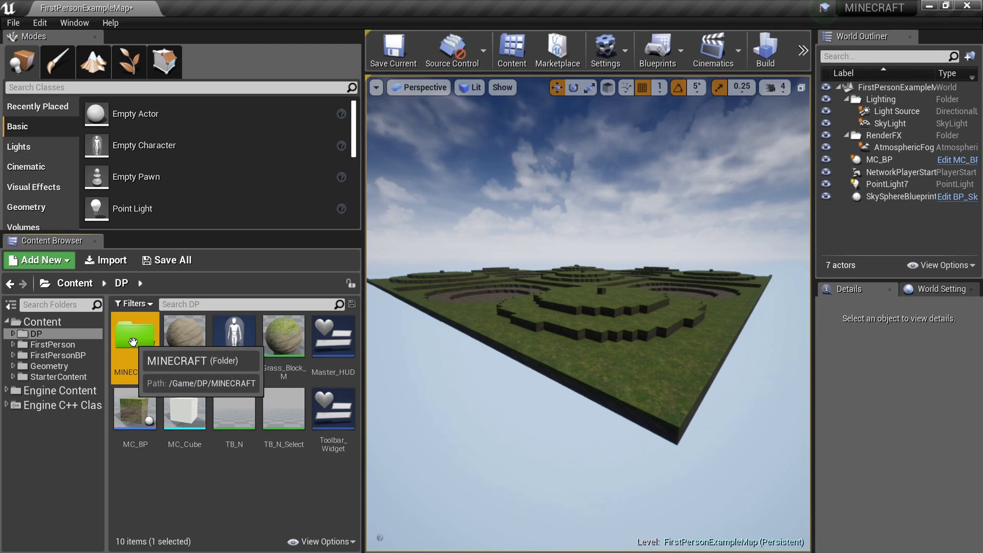
right_click(131, 344)
mouse_move(230, 145)
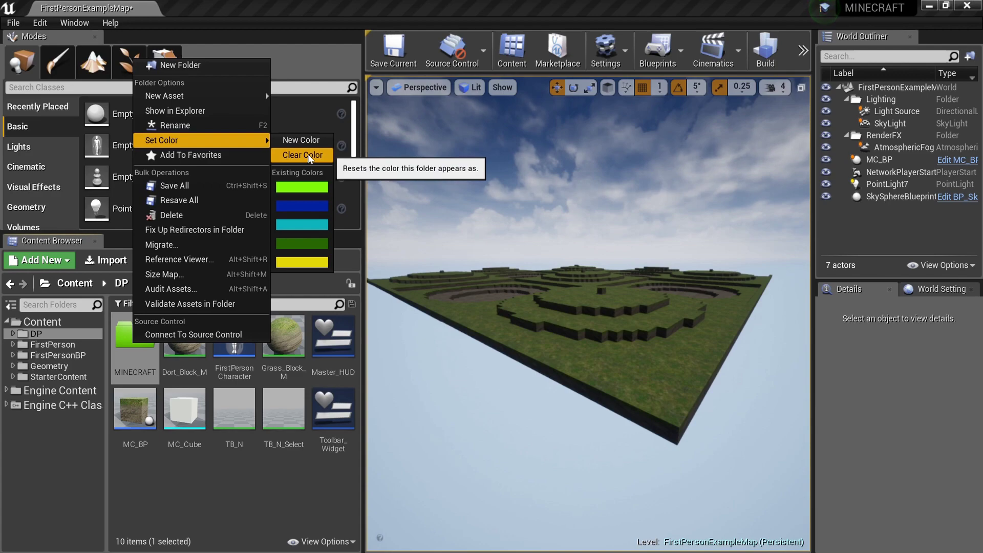
left_click(182, 481)
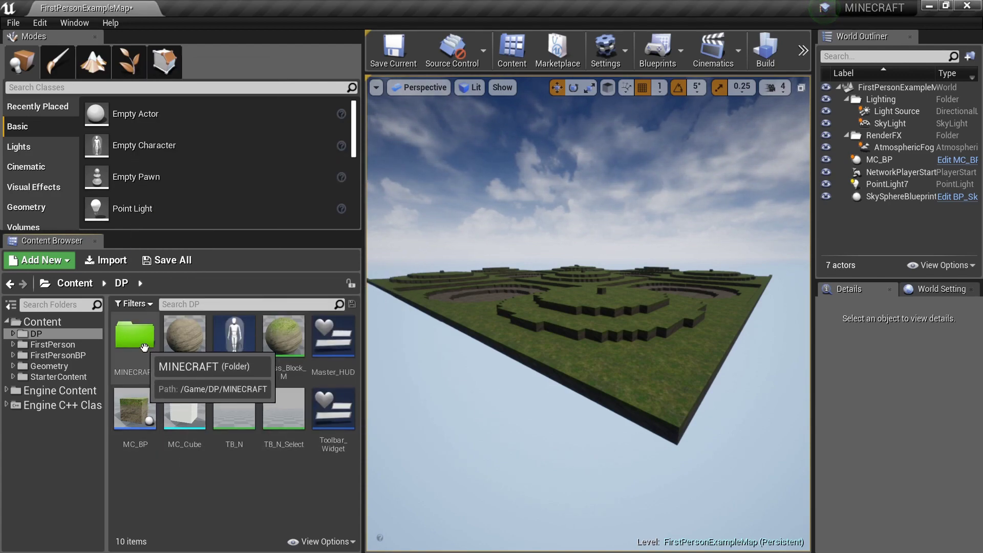
Move all the assets in the DP folder, from Dort_Block_M to Toolbar_Widget, into the MINECRAFT folder.
left_click(184, 341)
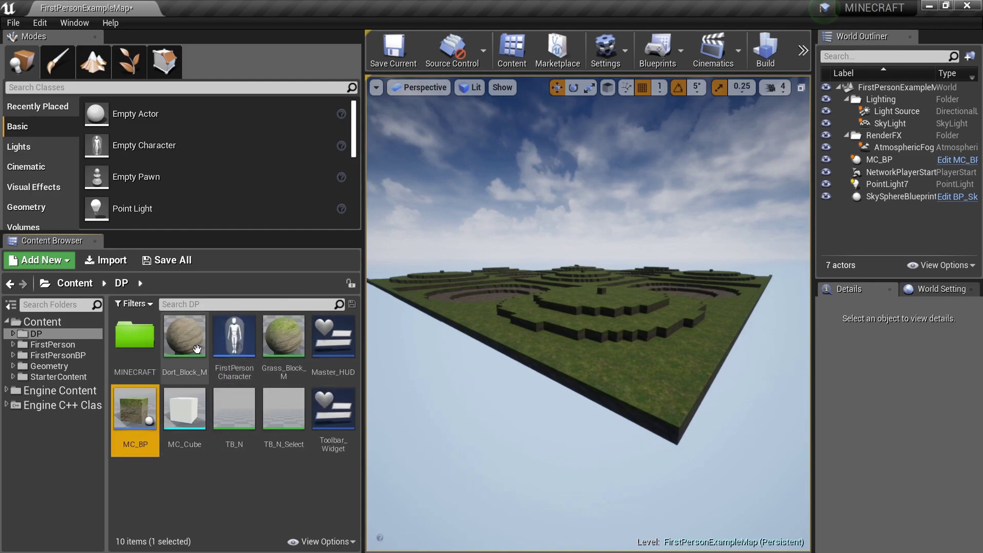
left_click(352, 442, "shift")
left_click_drag(352, 442, 125, 366)
left_click(155, 397)
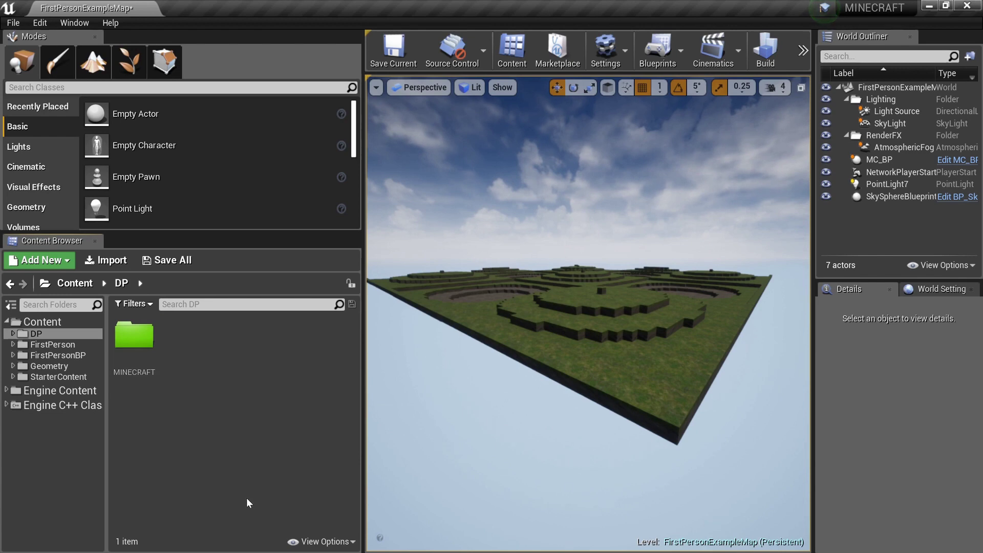
Playtest the level full screen to check that block placement and the toolbar still work with the moved assets.
left_click(644, 296)
key("F11")
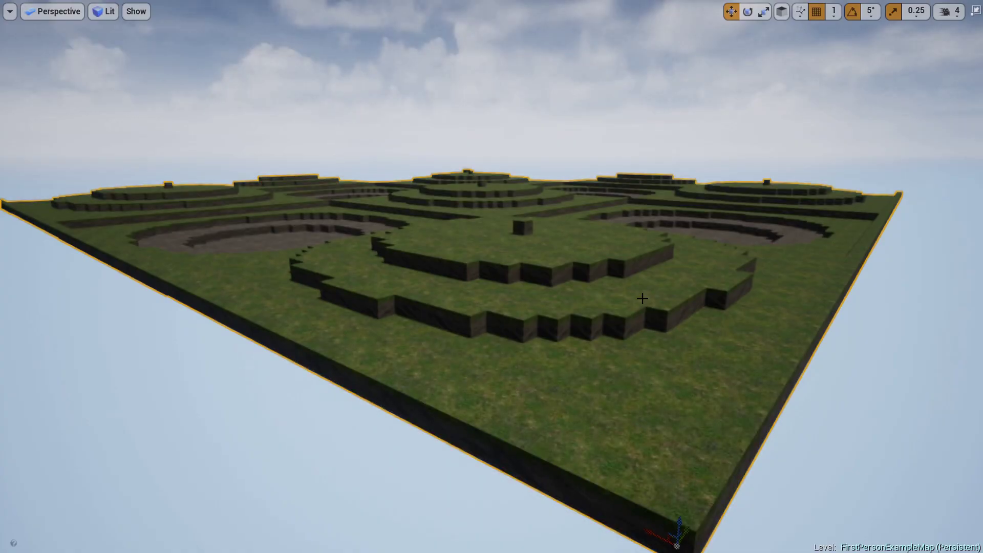
key("alt+p")
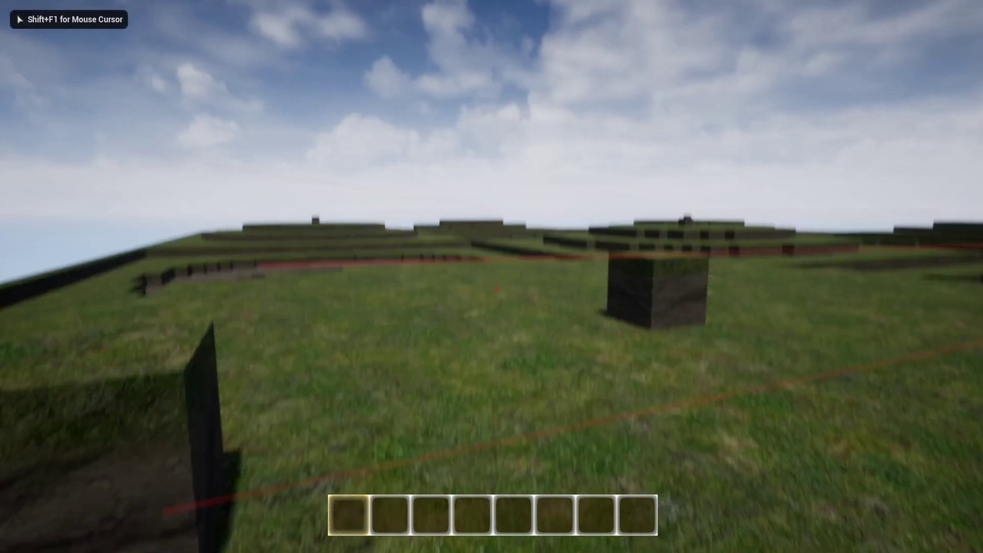
key("Escape")
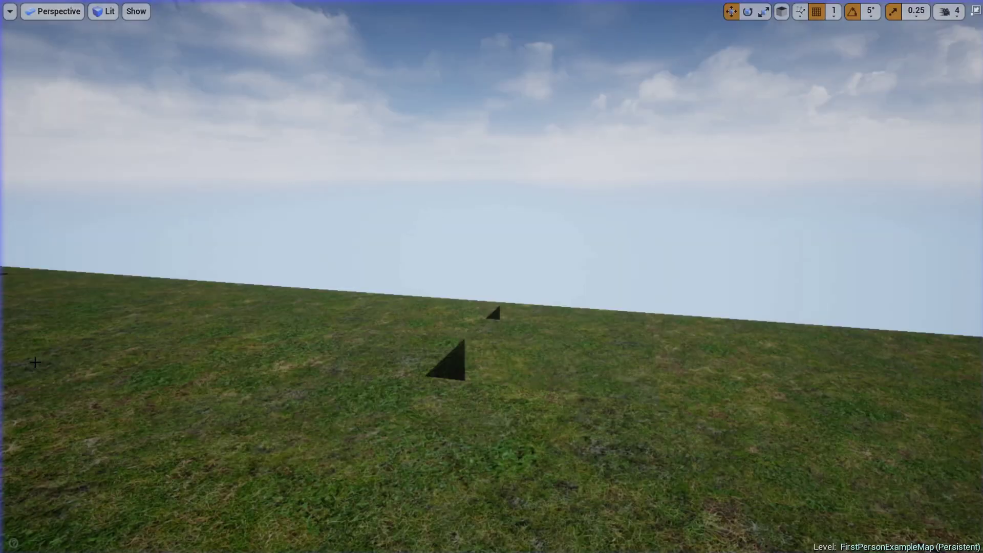
key("F11")
right_click_drag(522, 348, 519, 339)
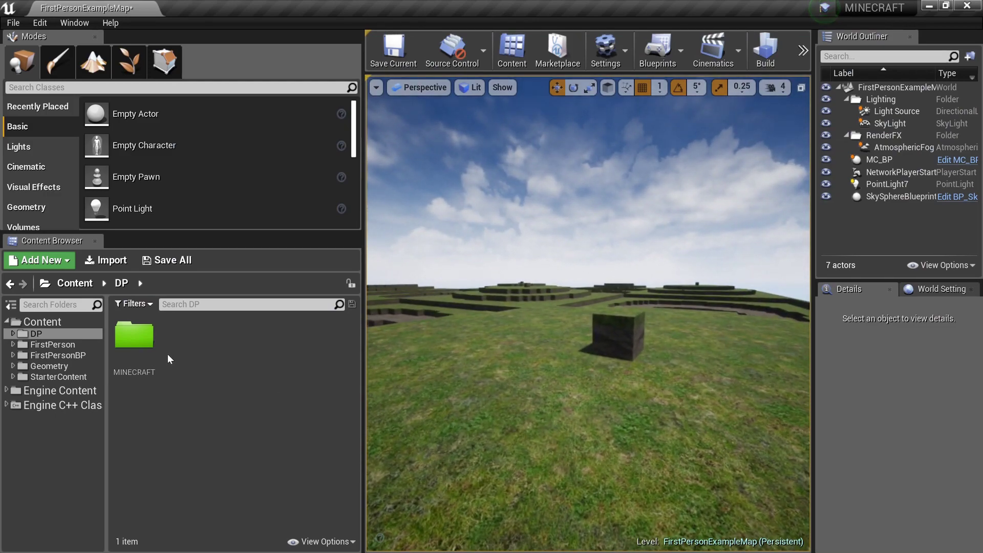
Open the MINECRAFT folder and inspect the Master_HUD and Toolbar_Widget designer layouts, closing each one.
double_click(156, 345)
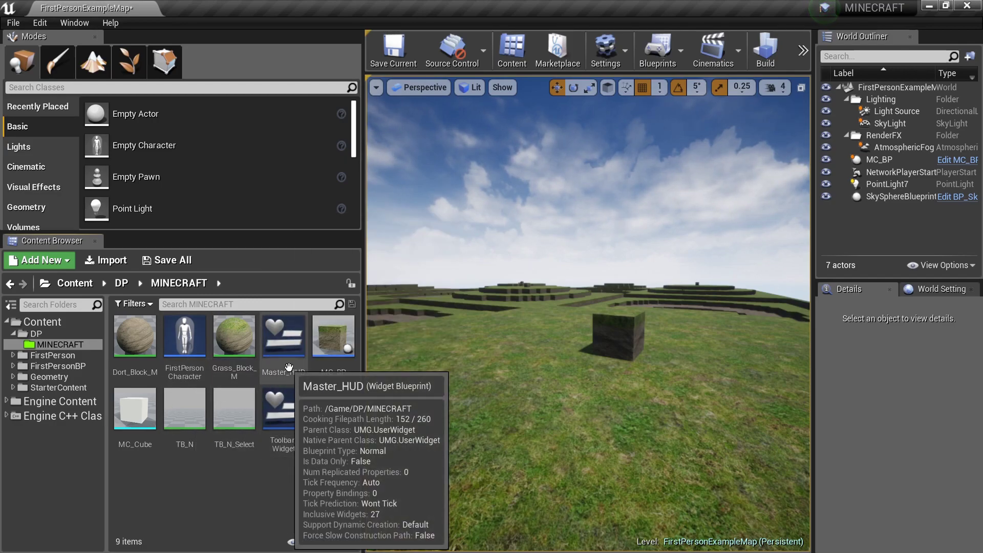
double_click(283, 336)
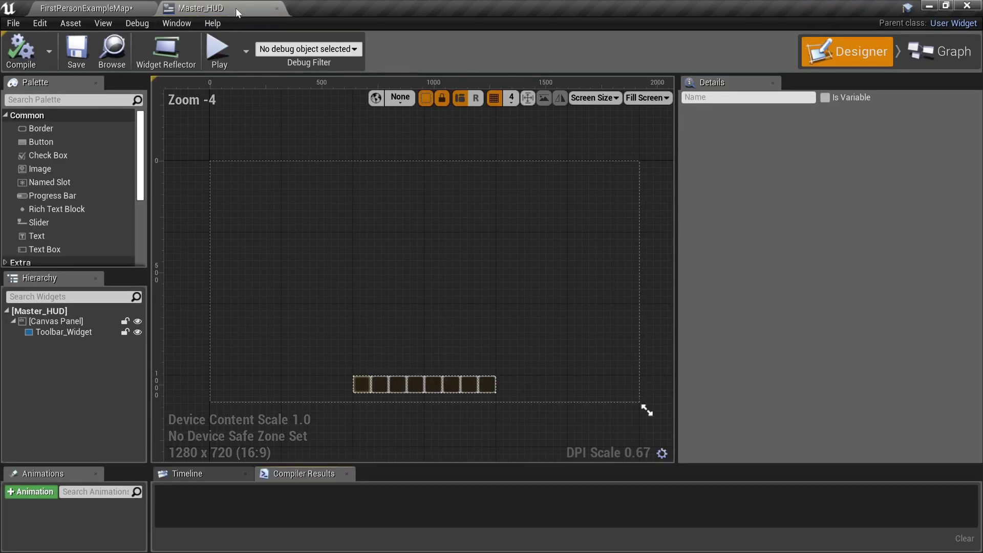
left_click(277, 9)
double_click(303, 411)
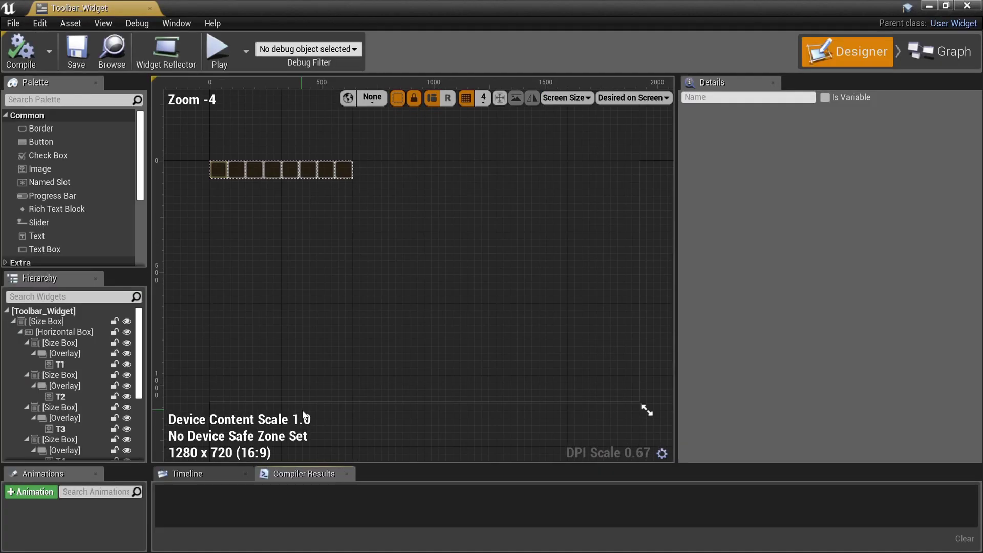
left_click(149, 8)
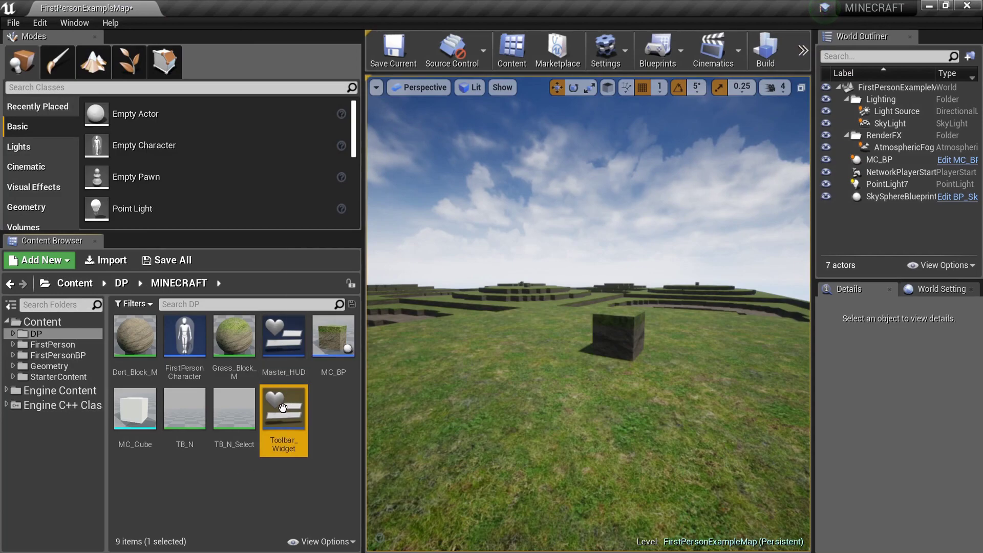
Run the level full screen to view the toolbar on the HUD, and return to the editor layout.
key("F11")
key("alt+p")
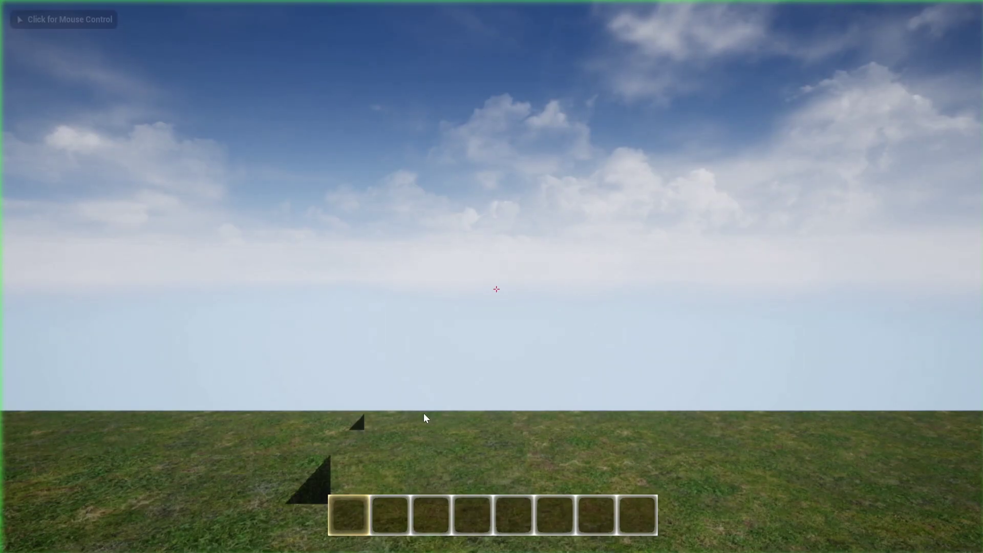
key("Escape")
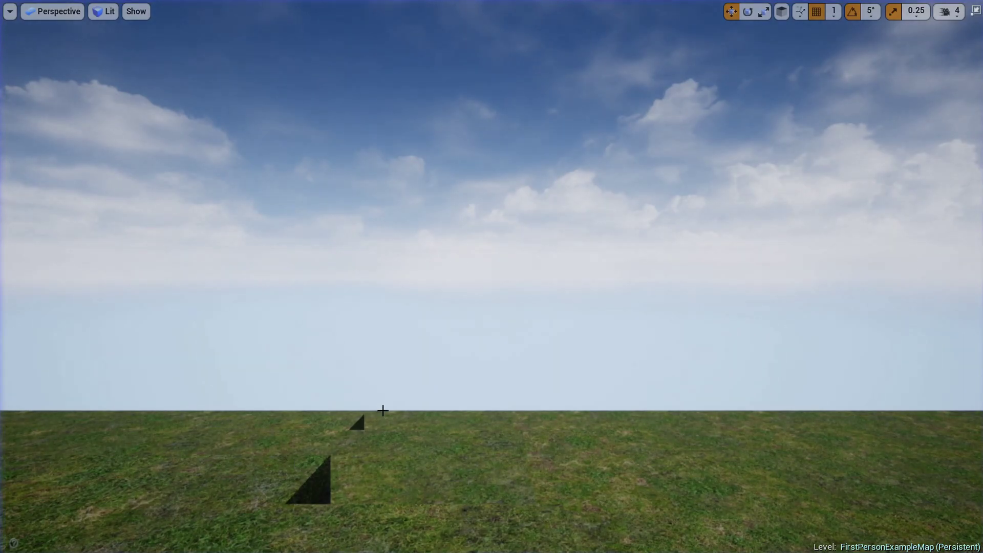
key("F11")
Create a folder named UMG inside the MINECRAFT folder.
right_click(192, 476)
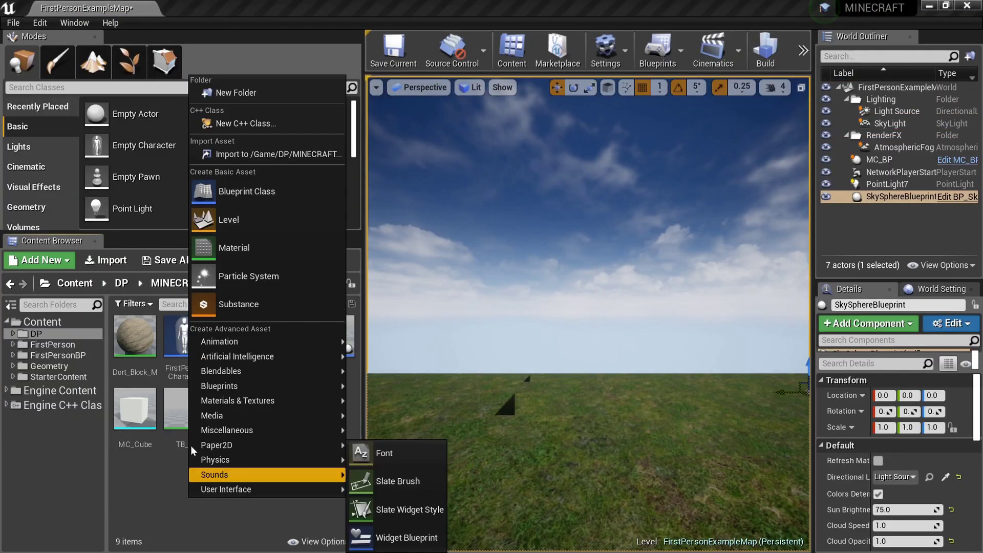
left_click(308, 93)
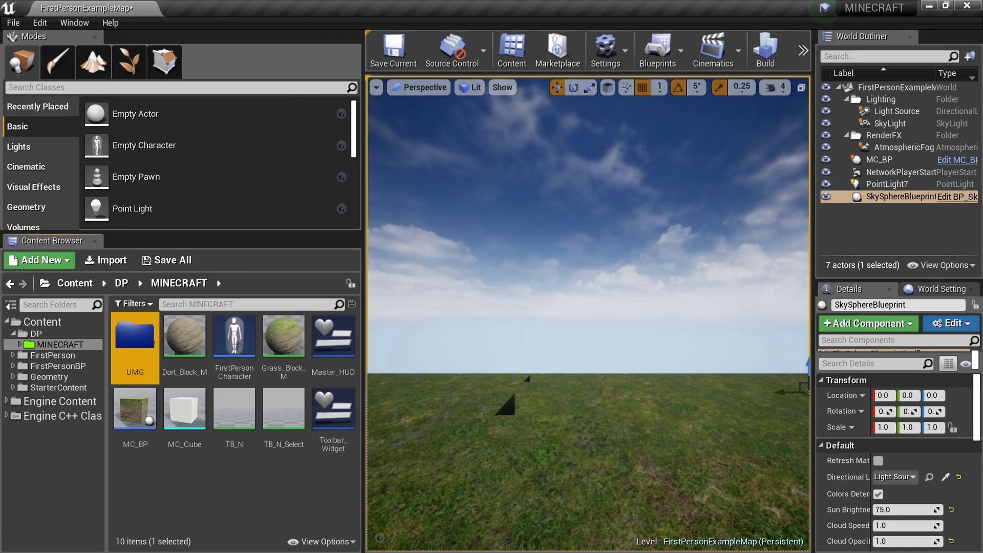
right_click(136, 363)
mouse_move(256, 159)
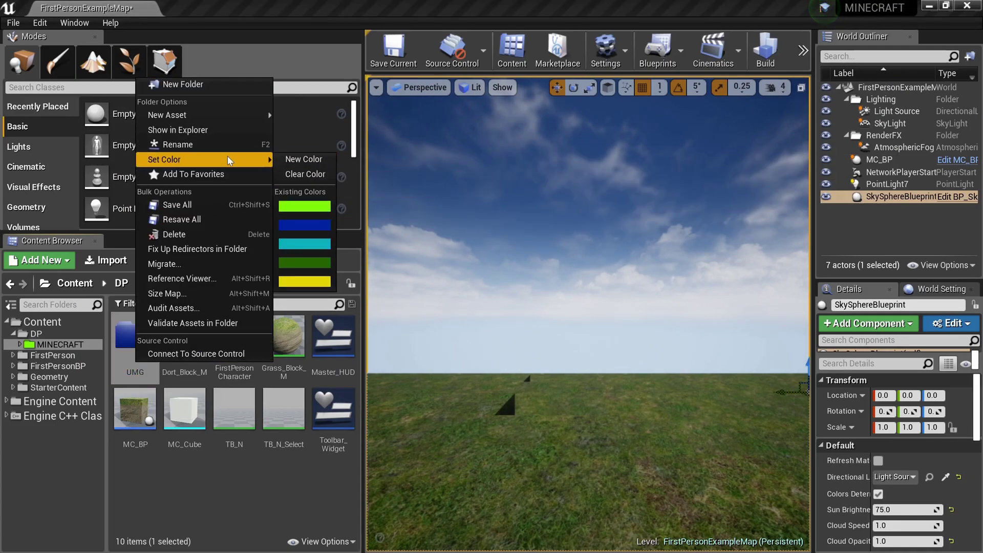
left_click(231, 473)
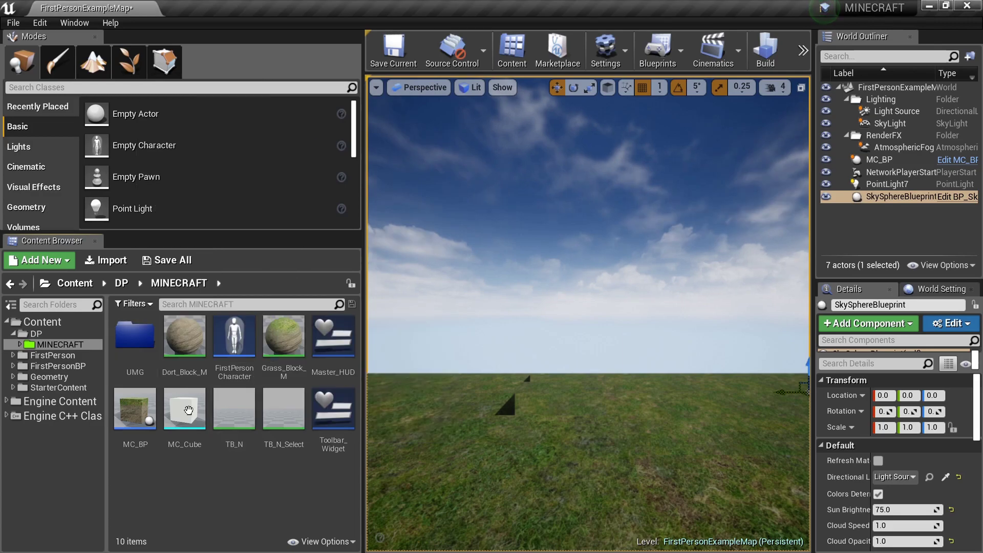
Copy the Master_HUD and Toolbar_Widget assets from the MINECRAFT folder into its UMG subfolder.
left_click(71, 333)
left_click(58, 346)
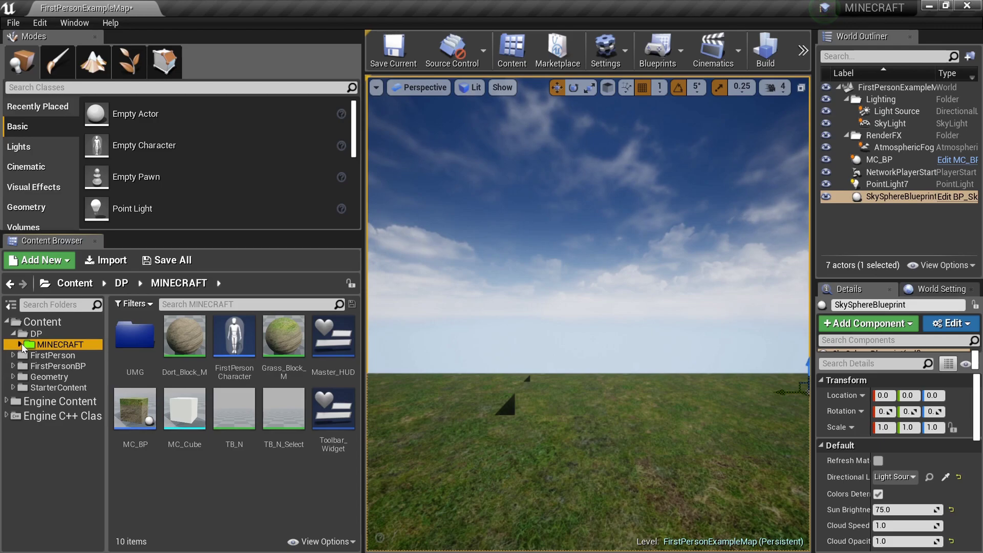
left_click(77, 357)
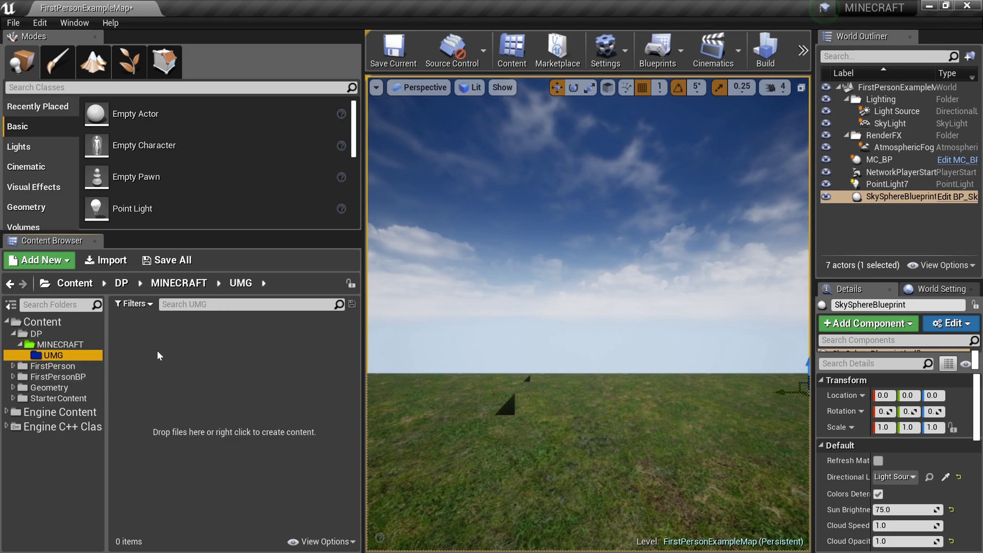
left_click(75, 346)
left_click(333, 336)
left_click(333, 410, "ctrl")
left_click_drag(334, 410, 134, 348)
left_click(172, 374)
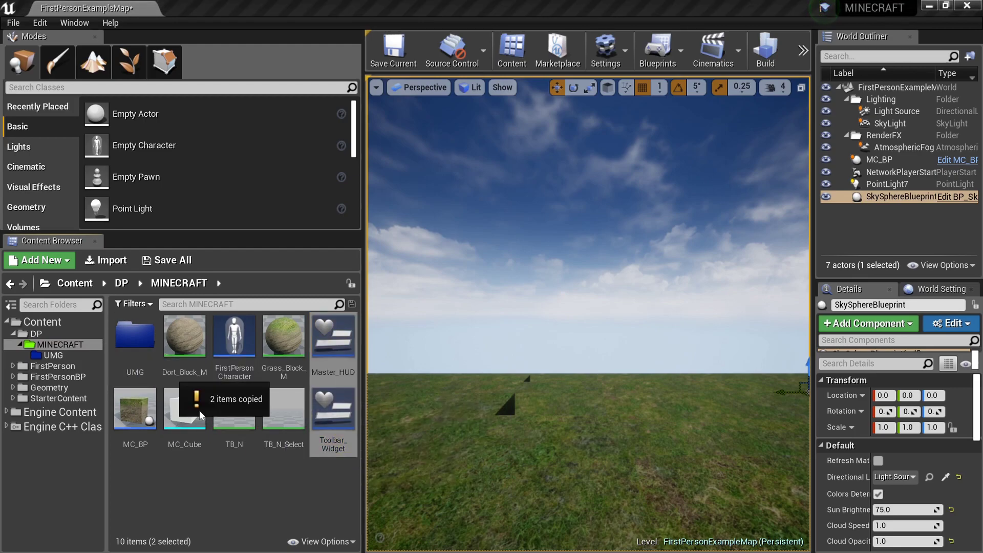
Delete the copies of Master_HUD and Toolbar_Widget from the UMG folder.
double_click(135, 338)
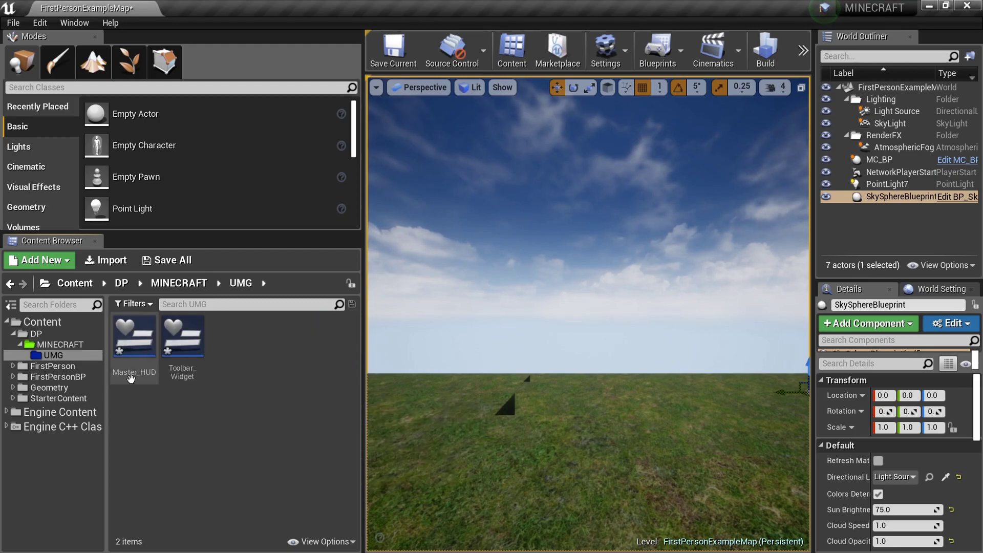
left_click(194, 372, "ctrl")
right_click(195, 372)
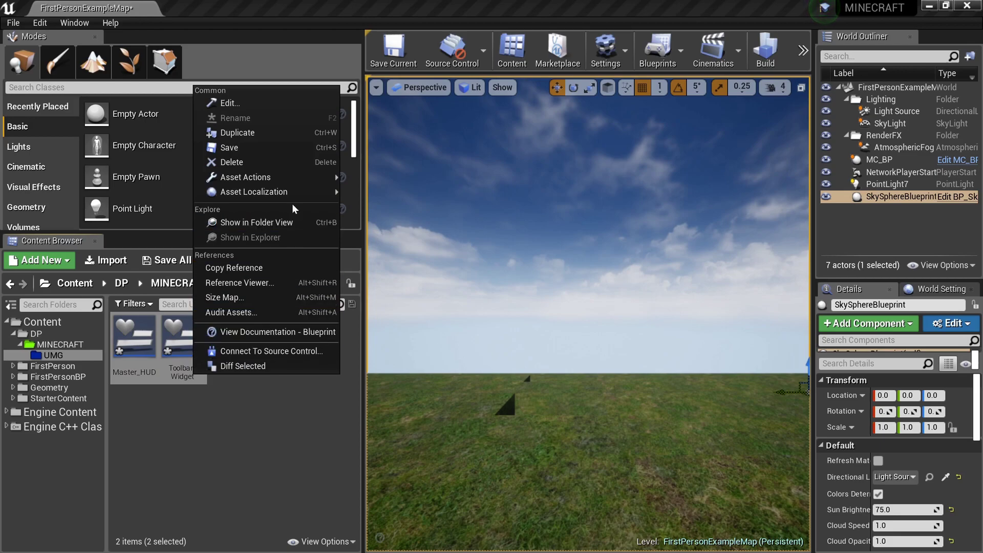
left_click(296, 162)
left_click(416, 485)
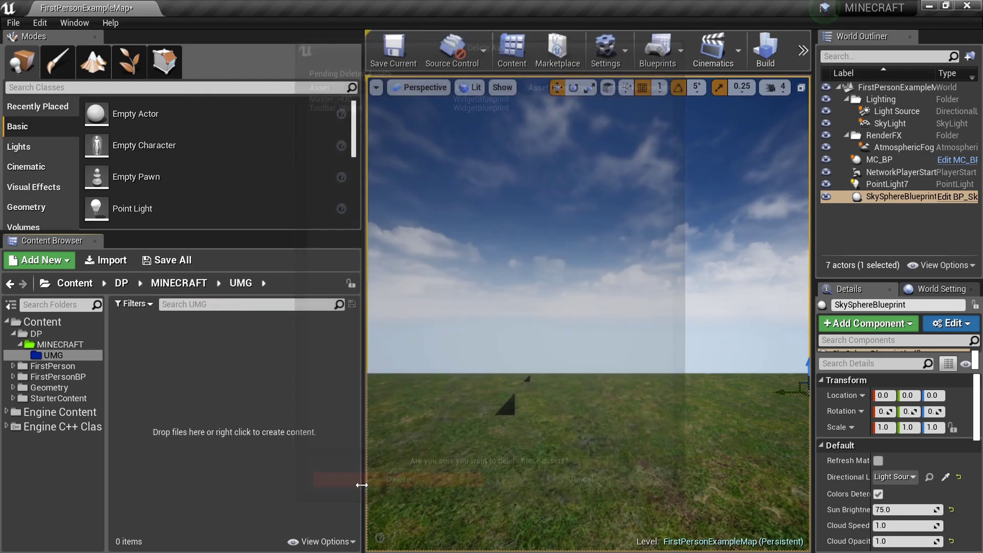
Move Master_HUD and Toolbar_Widget from the MINECRAFT folder into the UMG folder.
left_click(72, 342)
left_click(333, 348)
left_click(333, 415, "ctrl")
left_click_drag(333, 415, 132, 374)
left_click(164, 403)
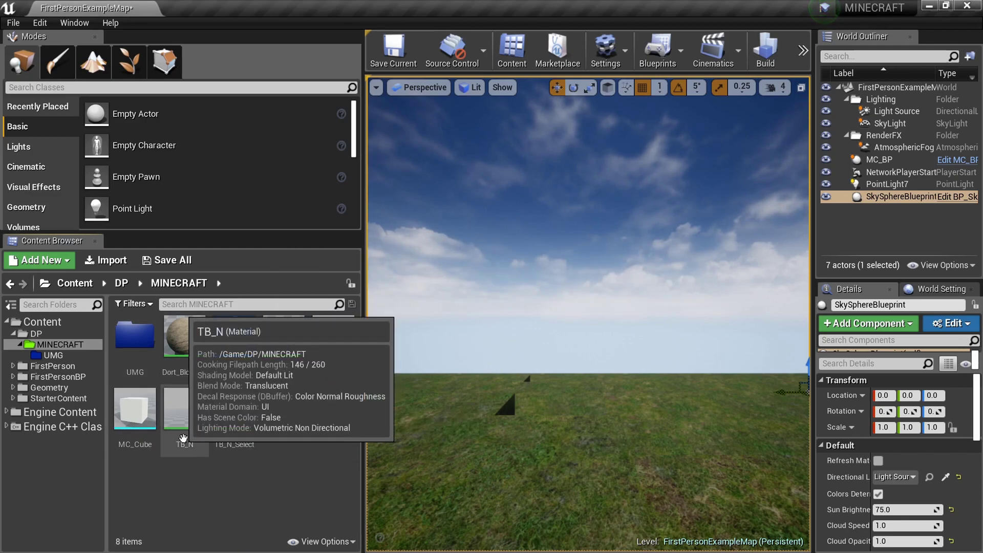
Inspect the TB_N and TB_N_Select material graphs and return to the level editor.
left_click(234, 412)
left_click(196, 441)
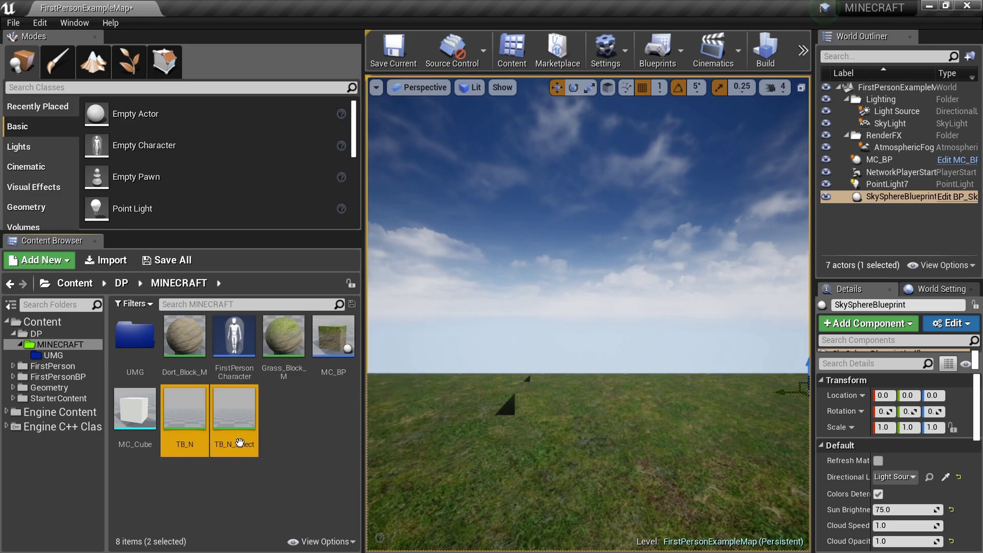
double_click(181, 408)
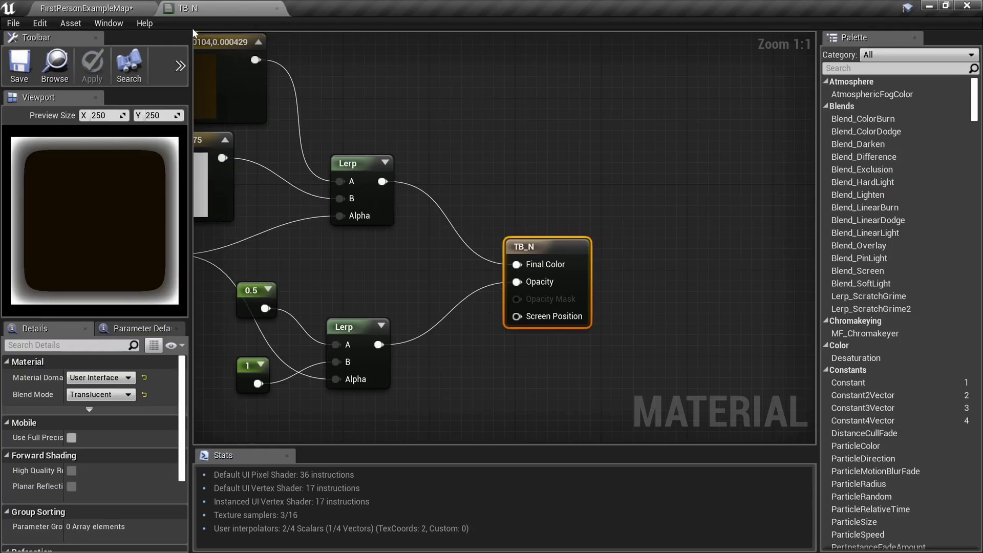
left_click(92, 10)
double_click(243, 434)
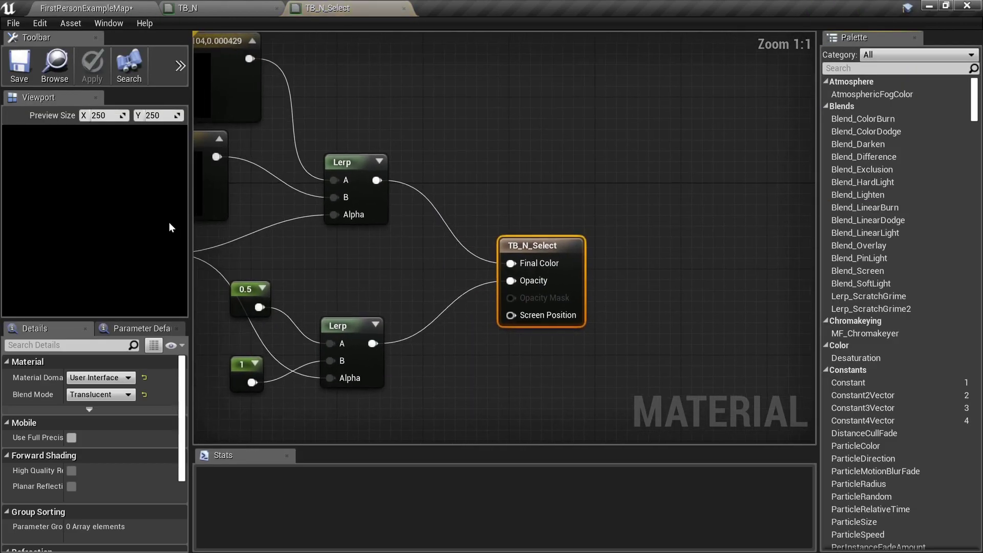
left_click(110, 8)
Move the TB_N and TB_N_Select materials into the UMG folder.
left_click(200, 420, "ctrl")
left_click_drag(200, 420, 139, 361)
left_click(191, 394)
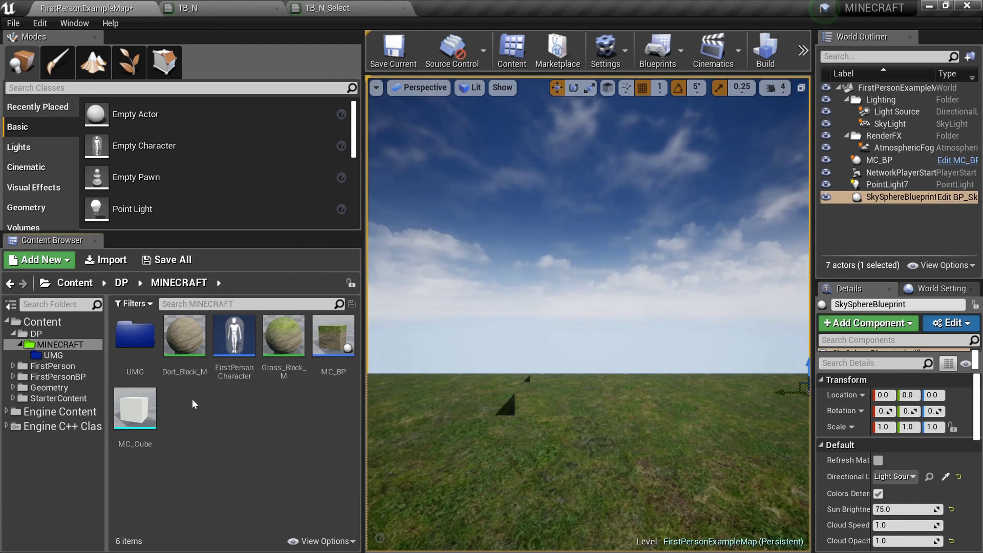
In the UMG folder, rename TB_N as Toolbar_Space_Image and TB_N_Select as Toolbar_Space_Select_image.
double_click(146, 365)
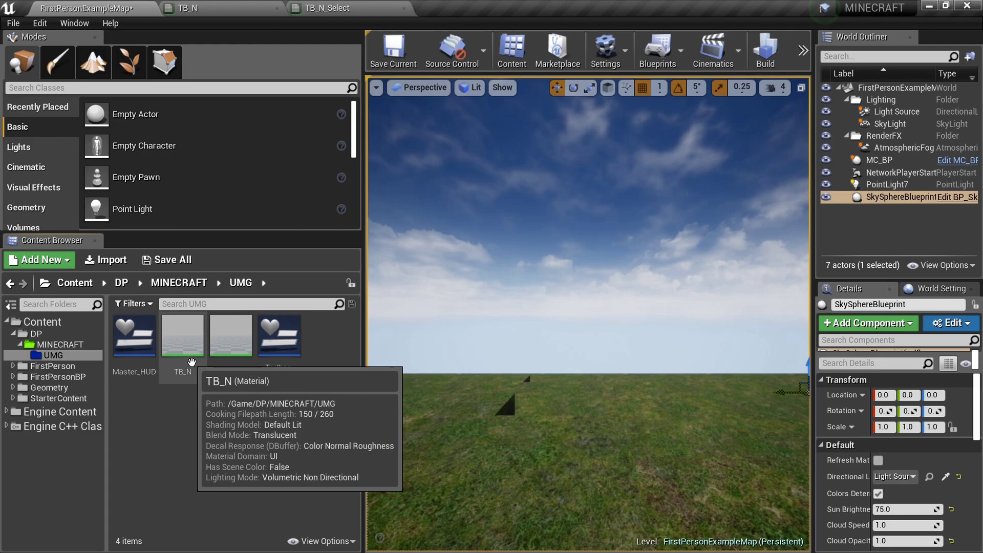
right_click(192, 362)
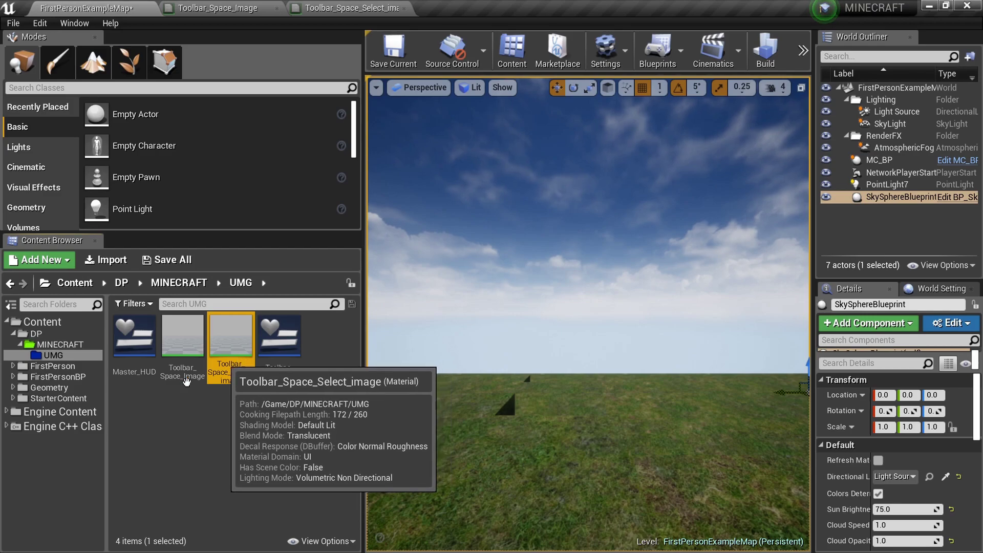
right_click(174, 403)
Create a folder named IMAGES inside the UMG folder and colour it dark blue.
right_click(136, 404)
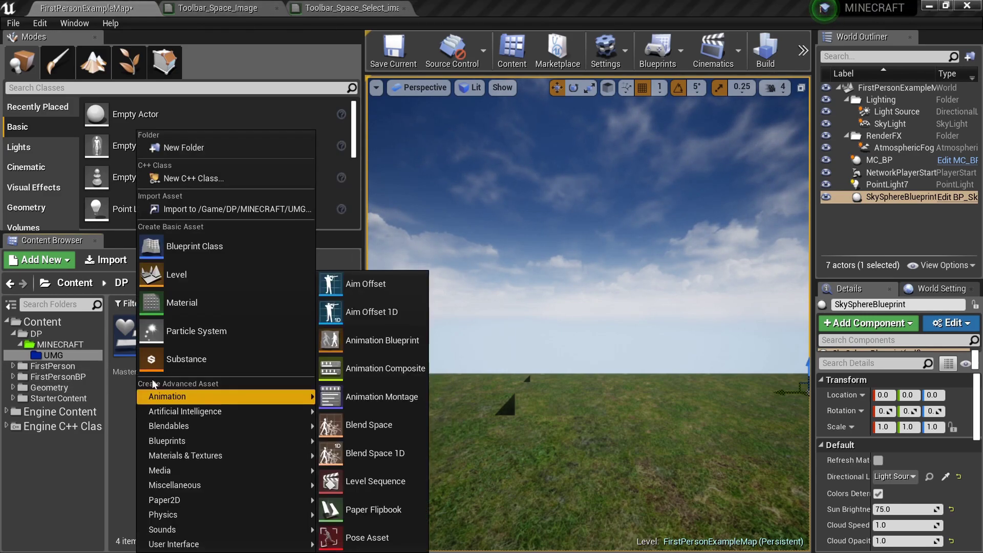
left_click(259, 147)
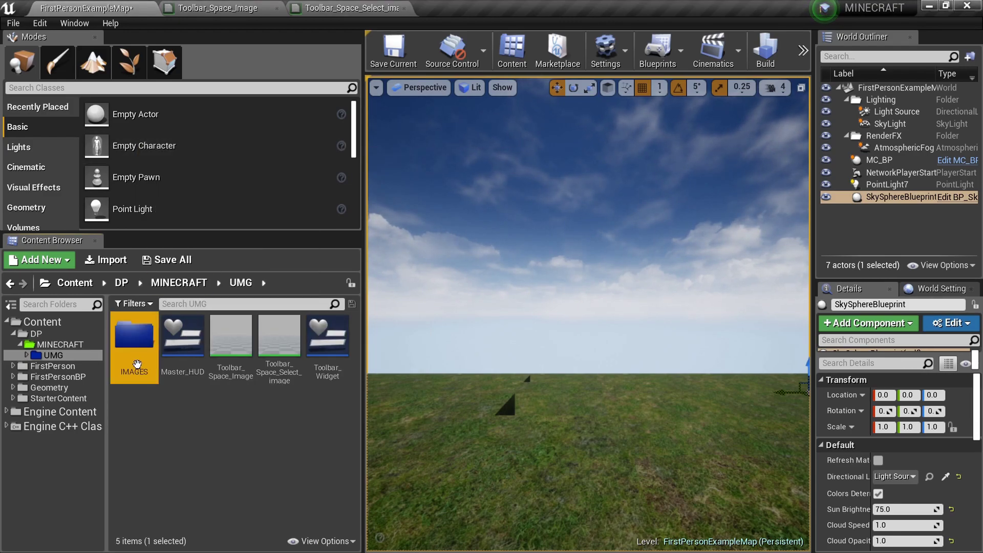
double_click(135, 361)
left_click(88, 357)
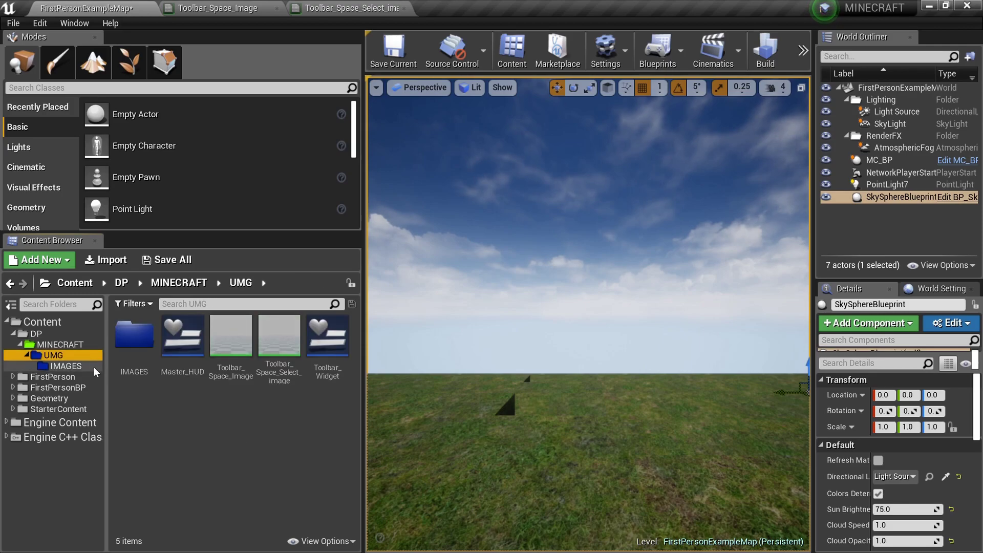
Move Toolbar_Space_Image and Toolbar_Space_Select_image into the IMAGES folder, and check the contents of IMAGES and UMG.
left_click(231, 338)
left_click(279, 338, "ctrl")
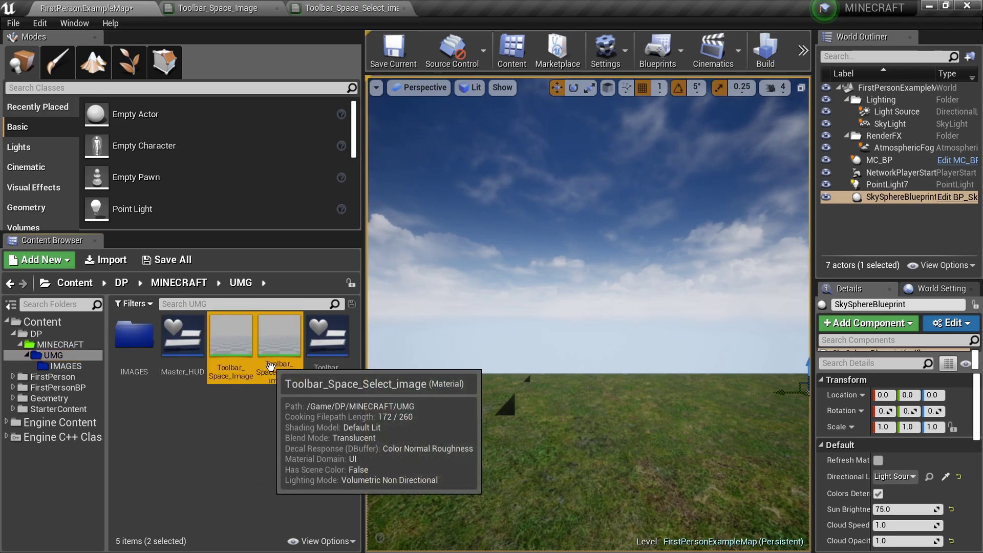
left_click_drag(277, 361, 136, 377)
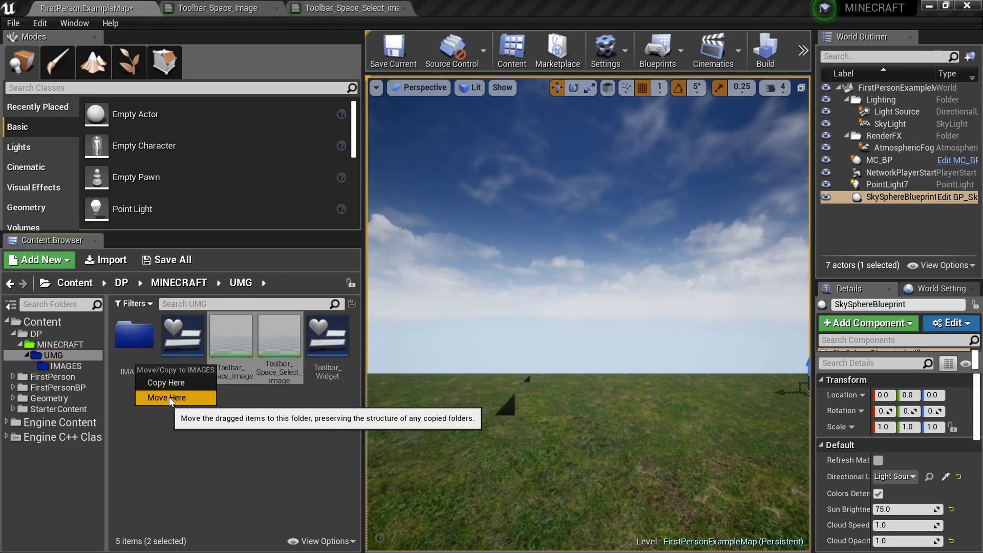
left_click(156, 398)
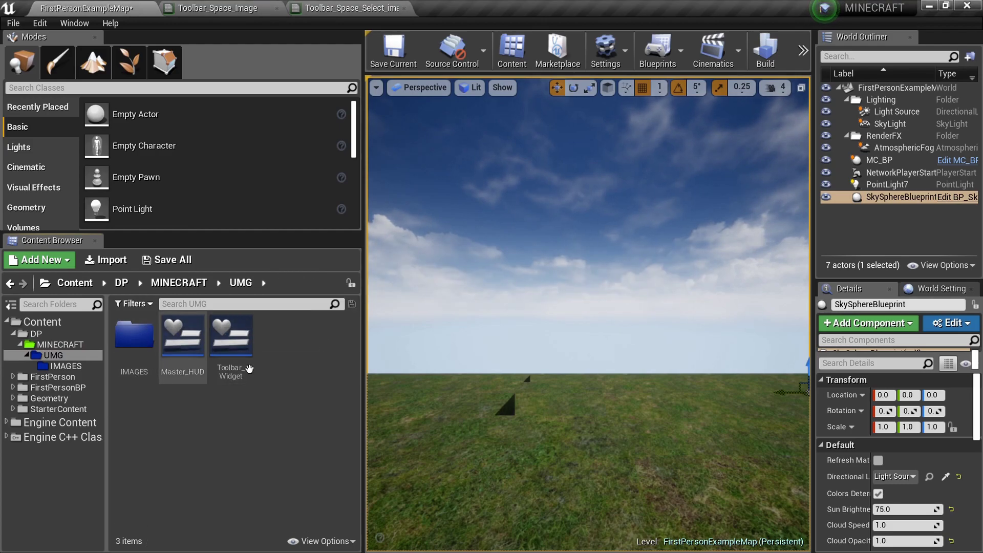
left_click(65, 366)
left_click(53, 355)
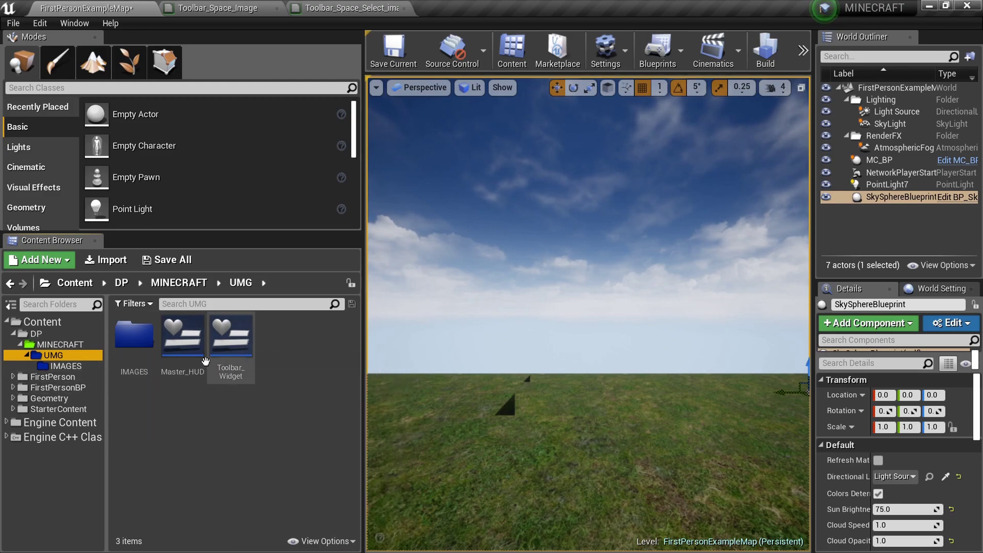
mouse_move(214, 345)
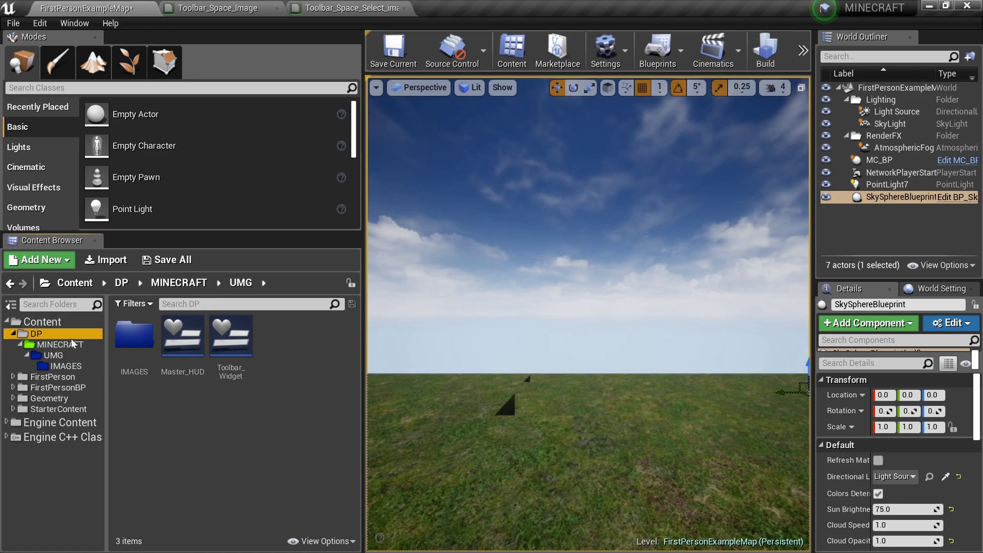
Create a folder named PLAYER inside the MINECRAFT folder and set its colour to cyan.
left_click(58, 344)
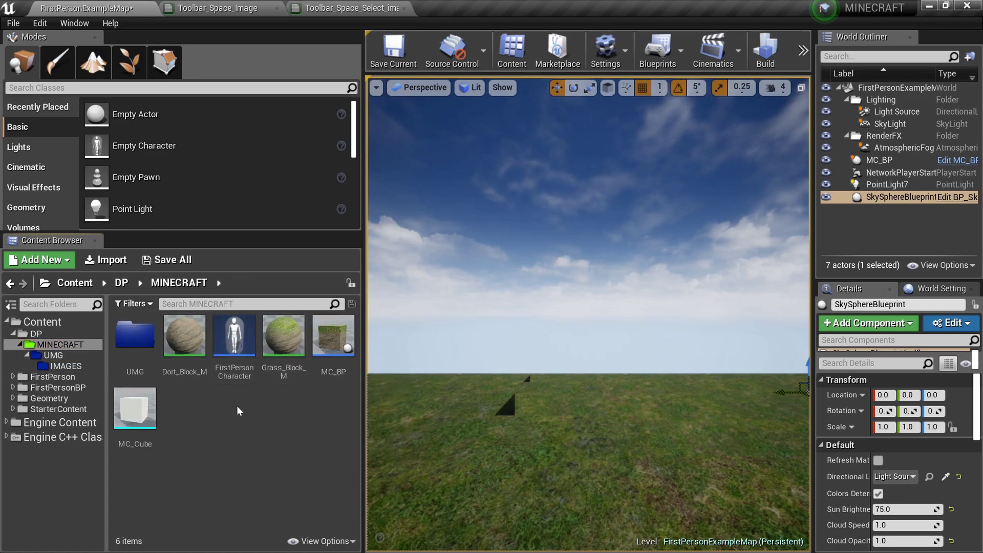
right_click(238, 411)
left_click(316, 149)
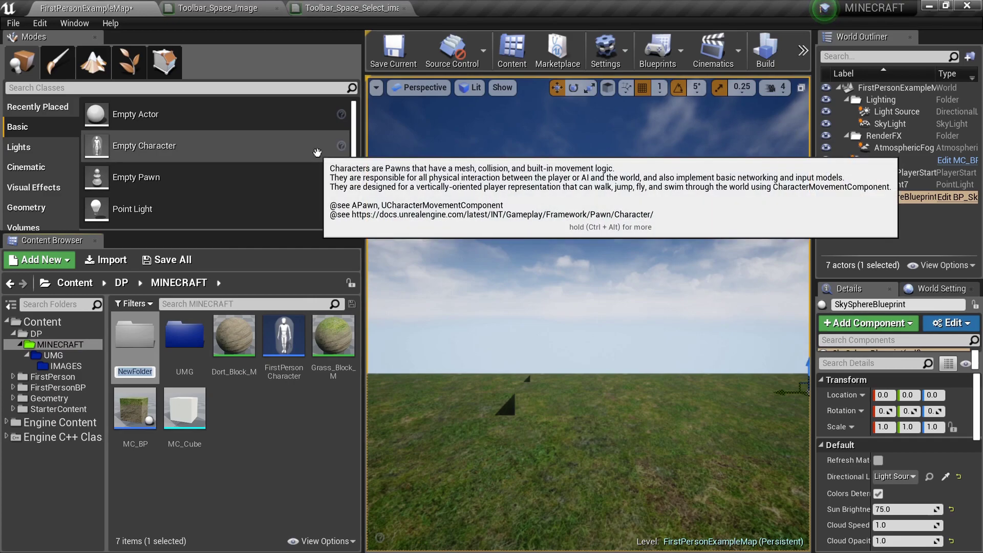
key("Return")
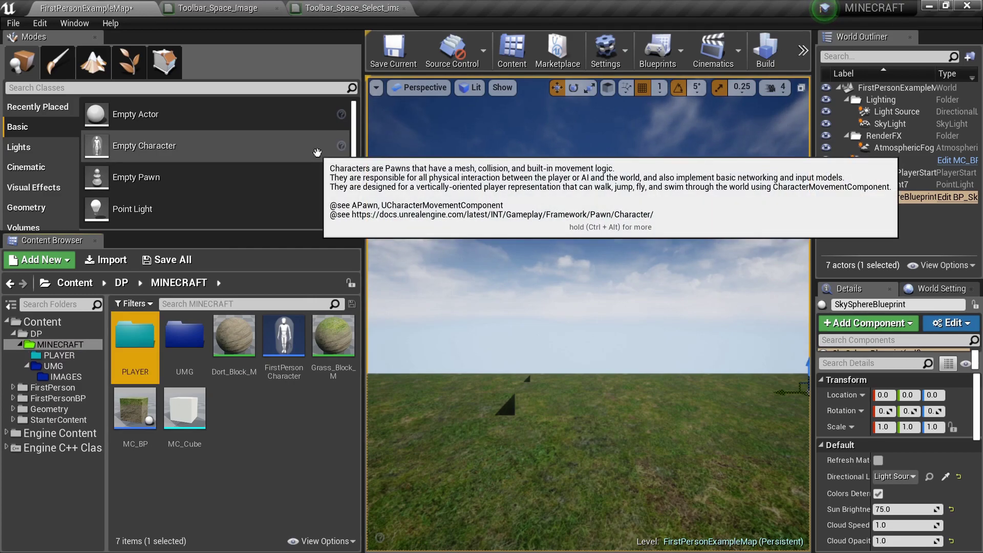
right_click(140, 345)
mouse_move(226, 146)
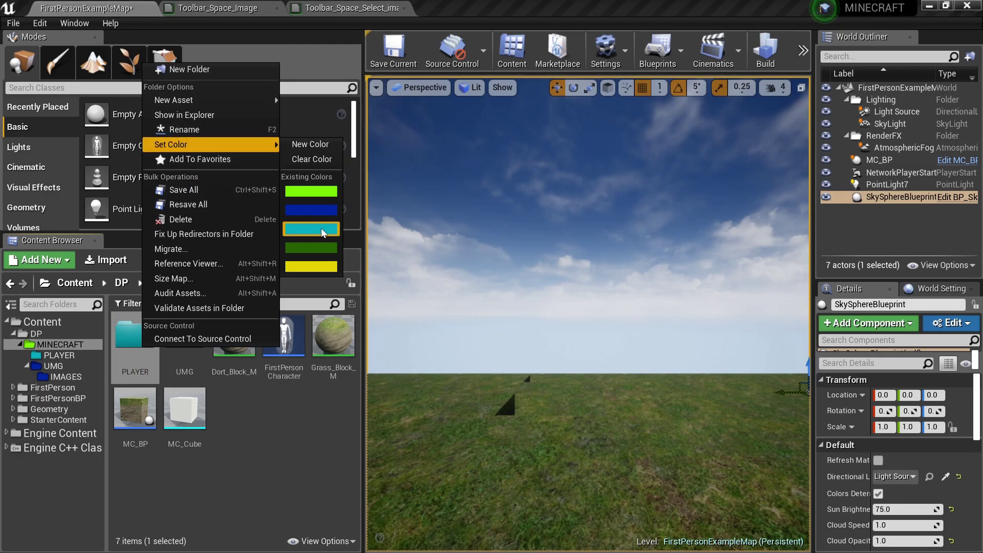
Move the FirstPersonCharacter blueprint into the PLAYER folder.
left_click_drag(285, 348, 135, 349)
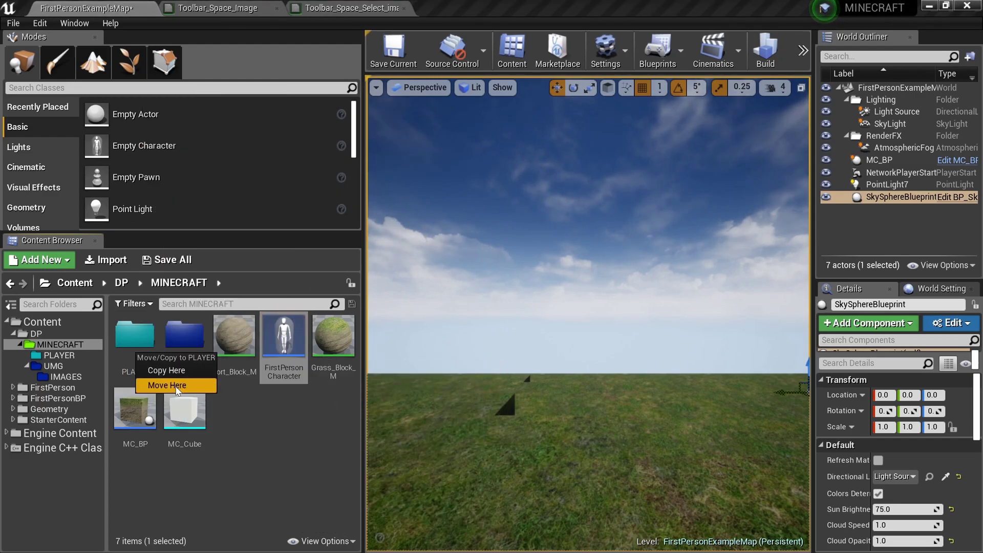
left_click(172, 388)
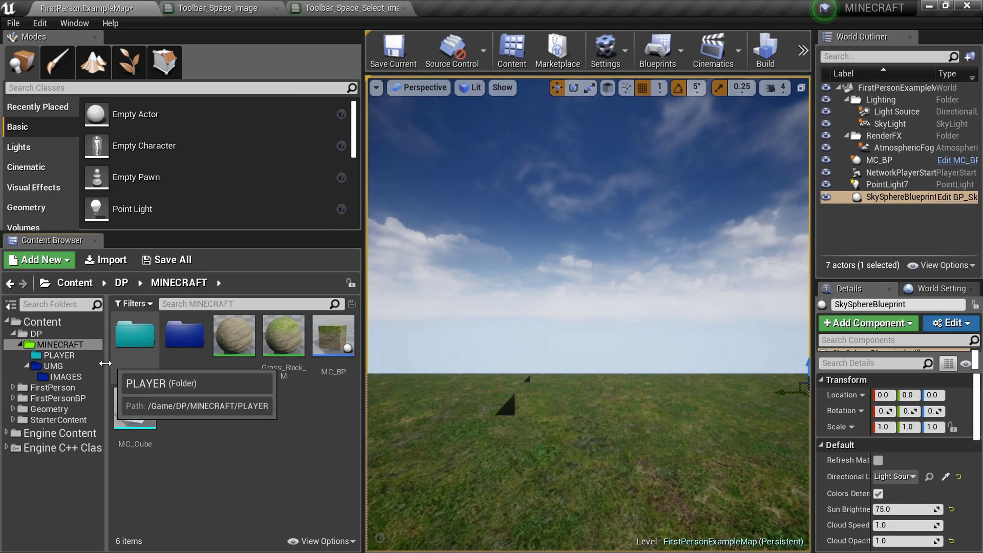
Review the DP folder's structure and return to the remaining assets in the MINECRAFT folder.
left_click(85, 336)
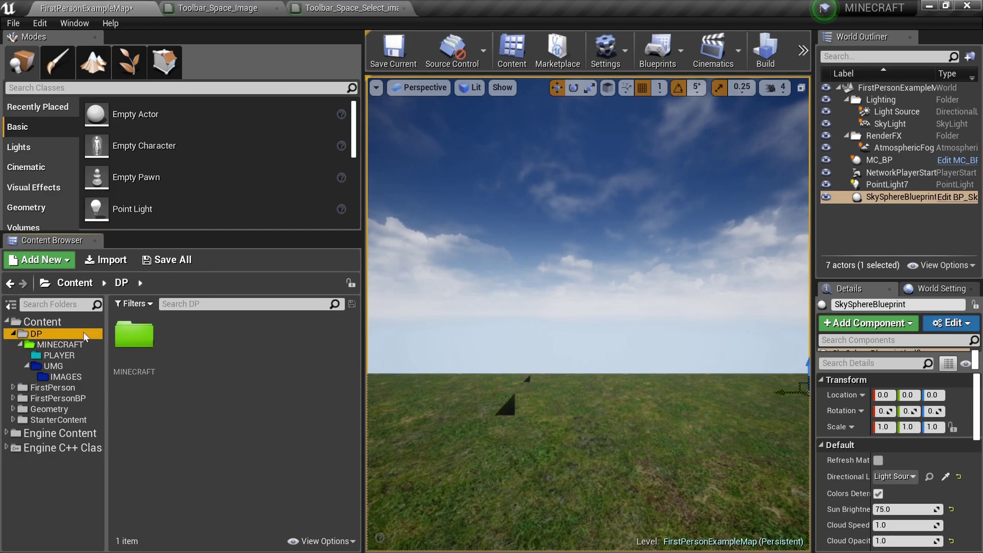
left_click(57, 323)
double_click(149, 373)
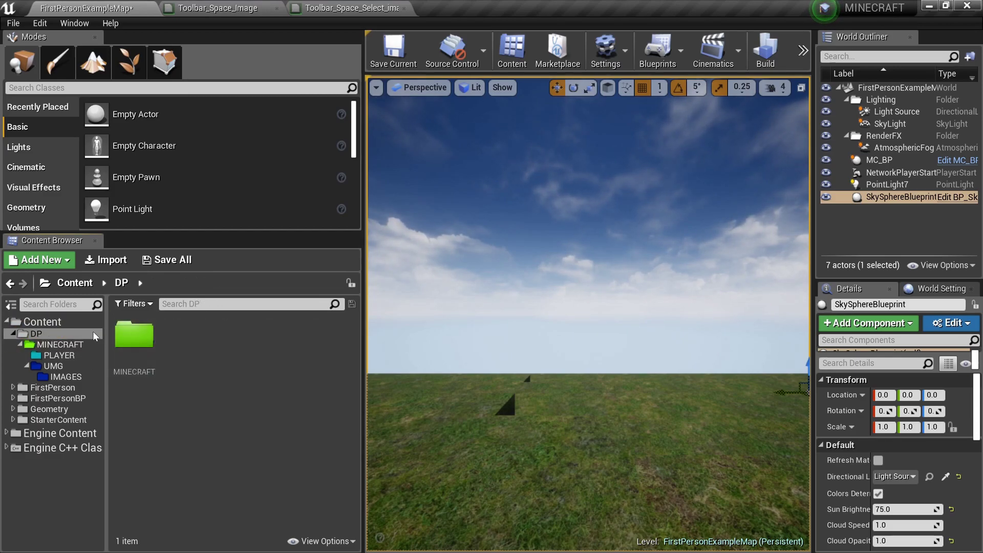
double_click(148, 366)
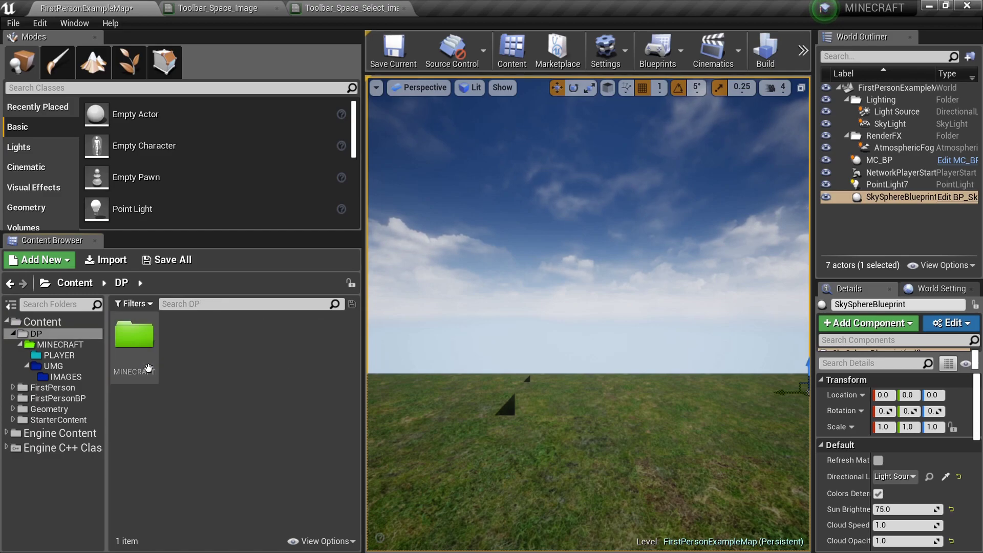
double_click(134, 341)
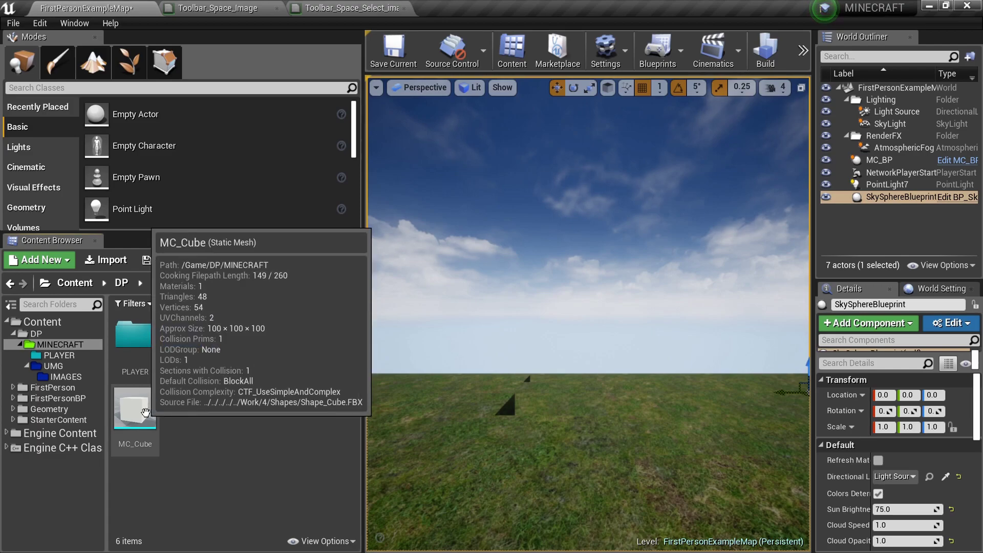
right_click(205, 419)
left_click(167, 428)
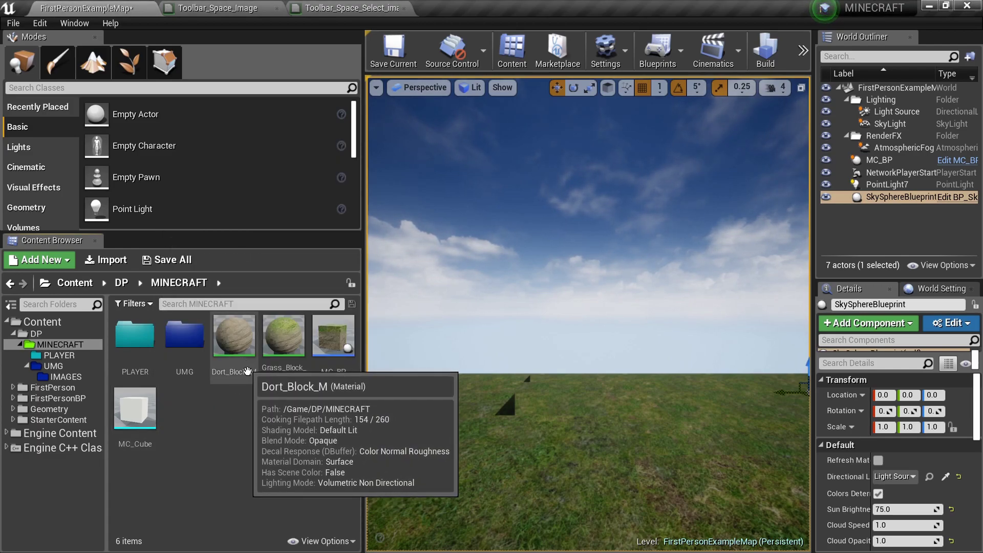
Create a folder named CUBES inside the MINECRAFT folder and colour it dark green.
right_click(216, 407)
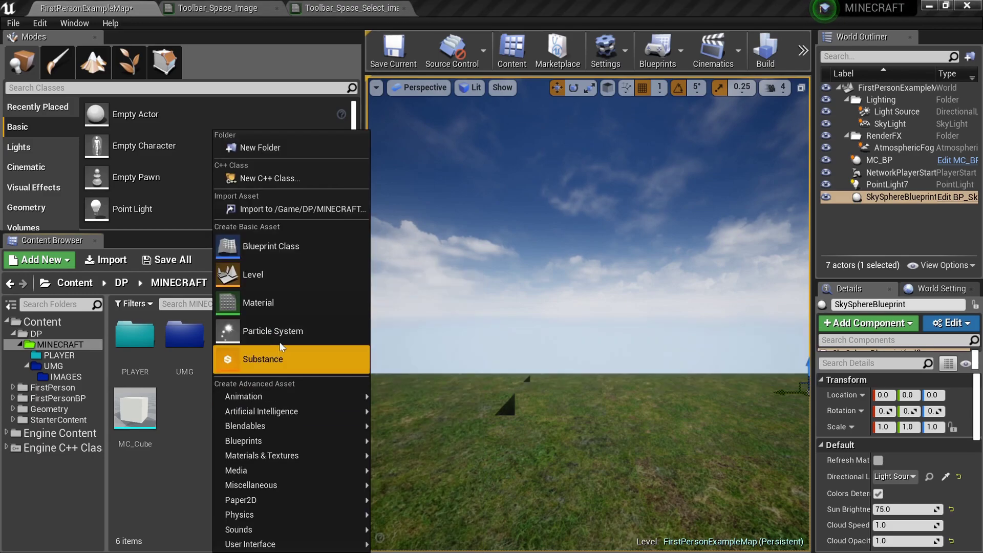
left_click(297, 147)
type("CUBES")
key("Return")
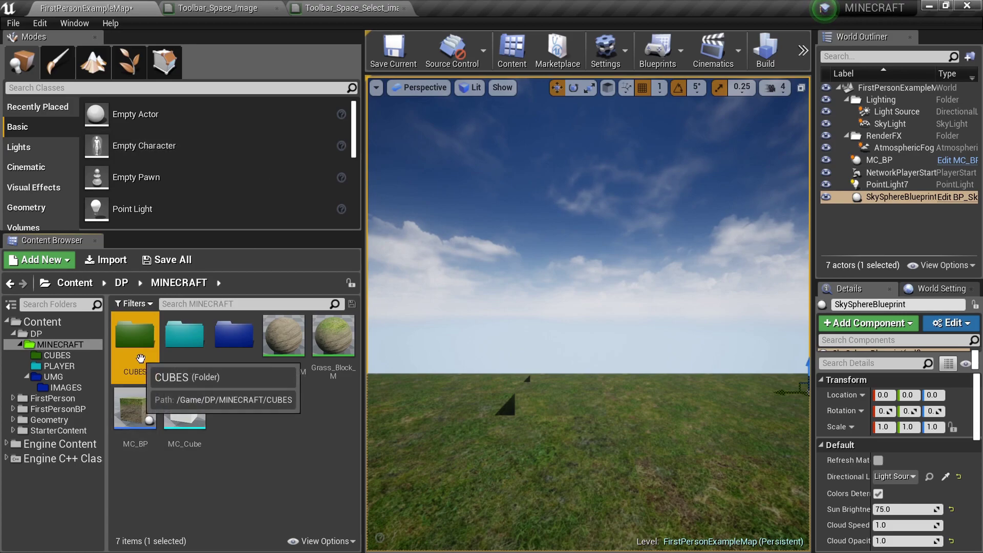
Move the Dort_Block_M, Grass_Block_M and MC_Cube assets into the CUBES folder.
left_click(283, 340)
left_click(333, 338, "ctrl")
left_click(184, 434, "ctrl")
left_click_drag(196, 438, 155, 351)
left_click(187, 385)
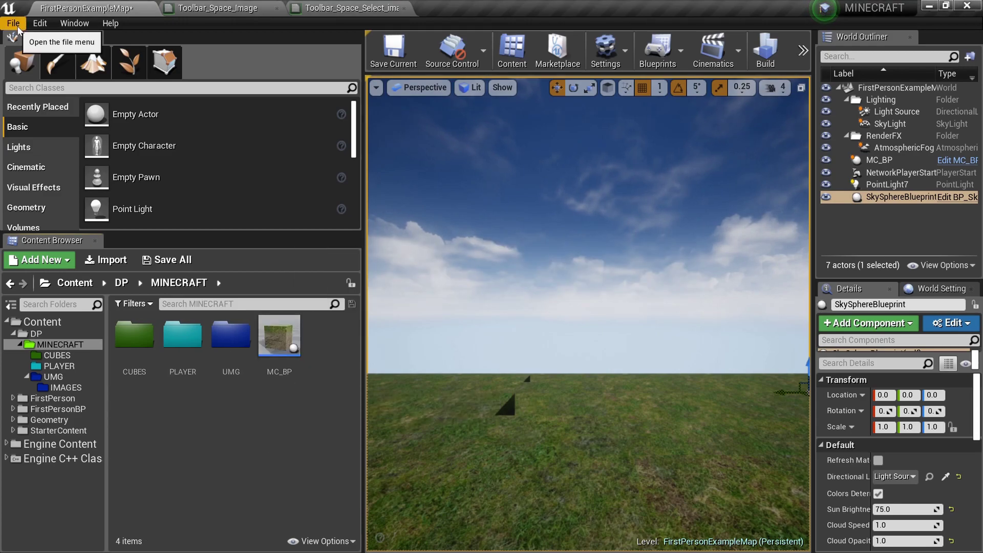
Save the level, and rename the MC_BP blueprint in the MINECRAFT folder to Terrain_Generation_BP.
left_click(16, 26)
left_click(108, 139)
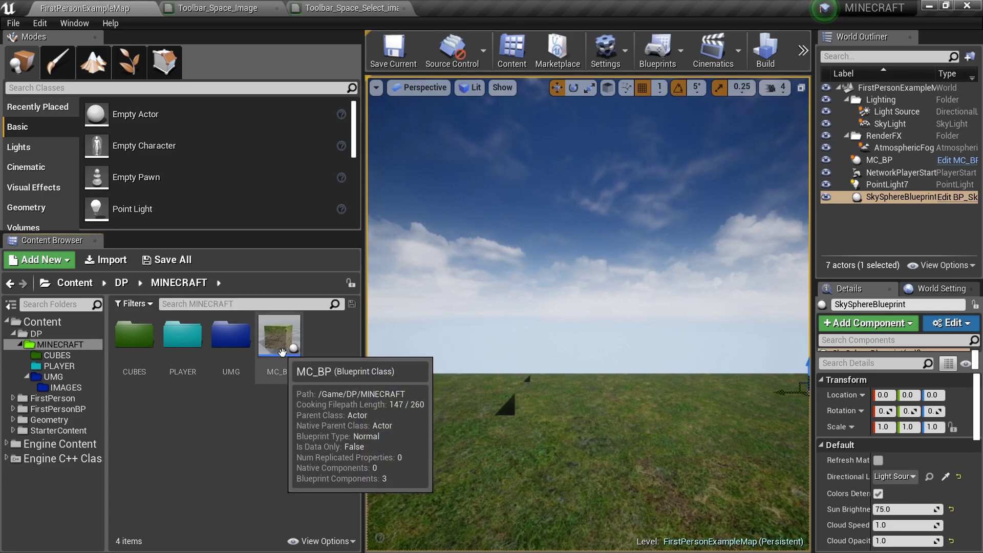
right_click(282, 352)
left_click(304, 431)
right_click_drag(461, 359, 589, 389)
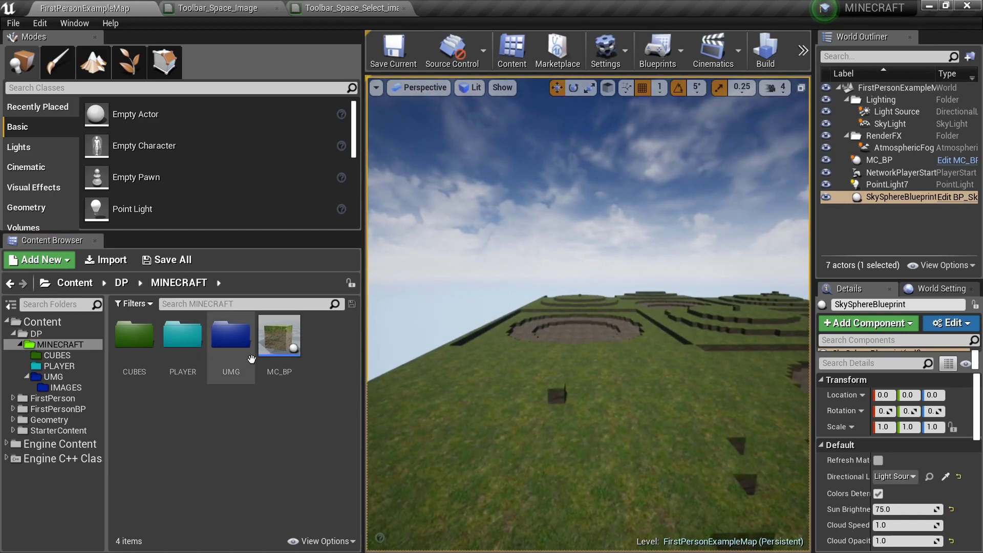
right_click(278, 356)
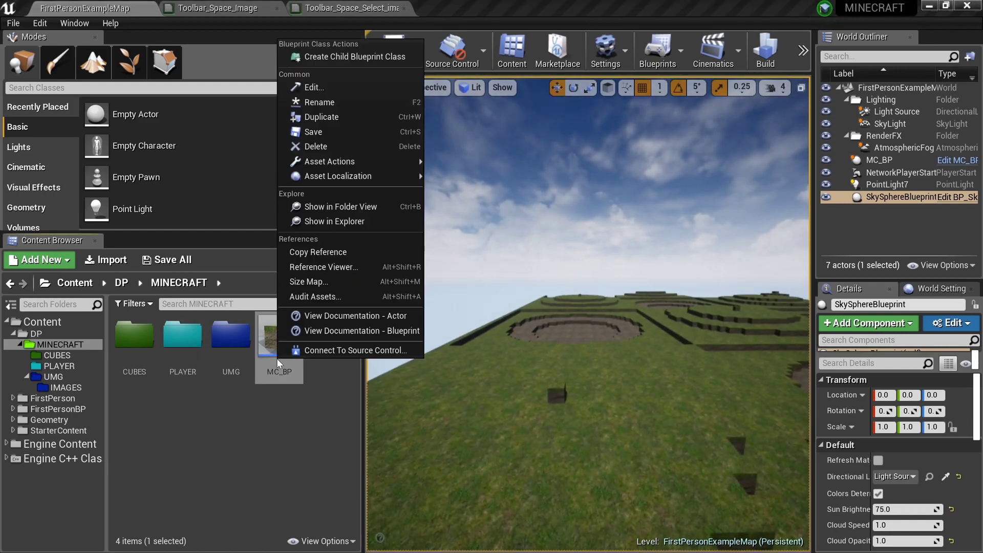
left_click(379, 109)
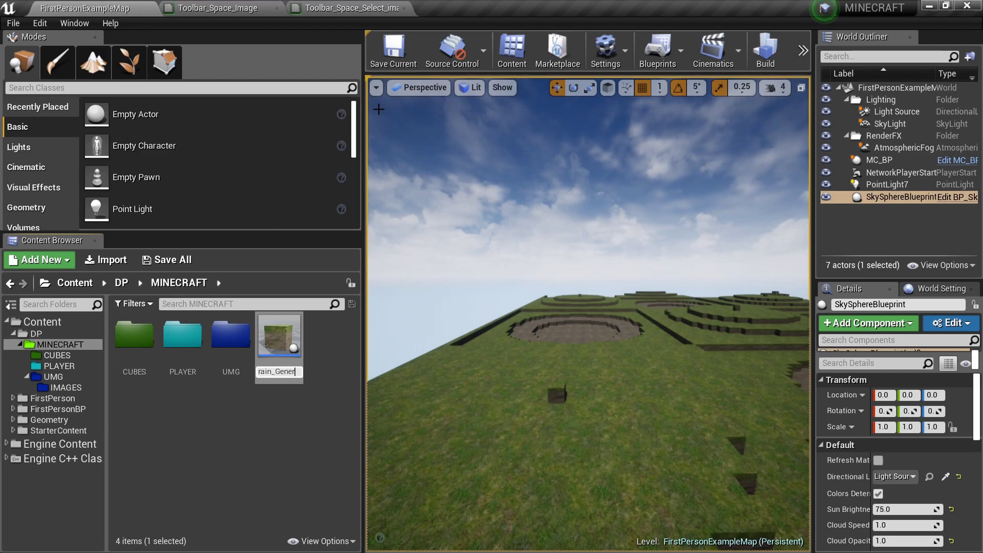
key("Return")
Create a folder named WORLD inside the MINECRAFT folder and open its colour options.
right_click(255, 429)
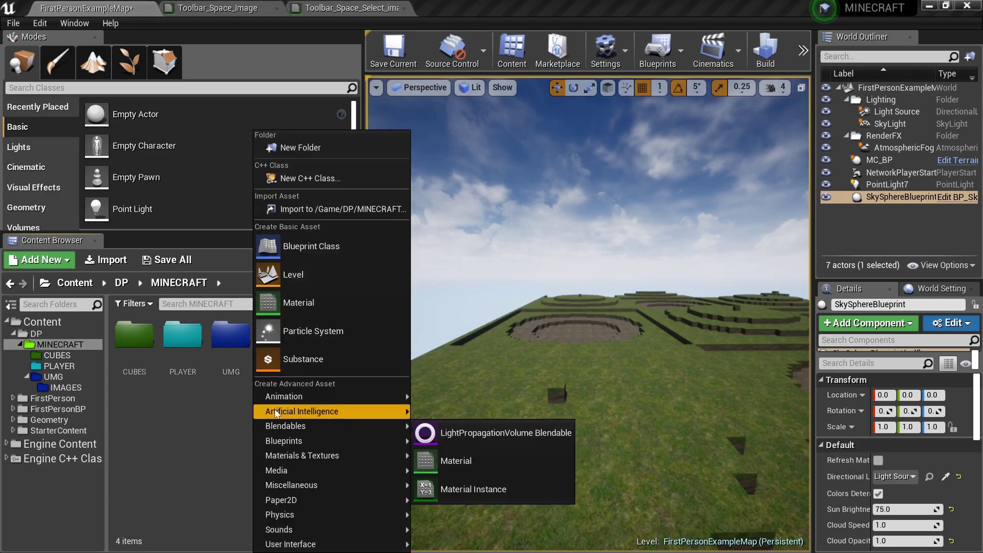
left_click(357, 151)
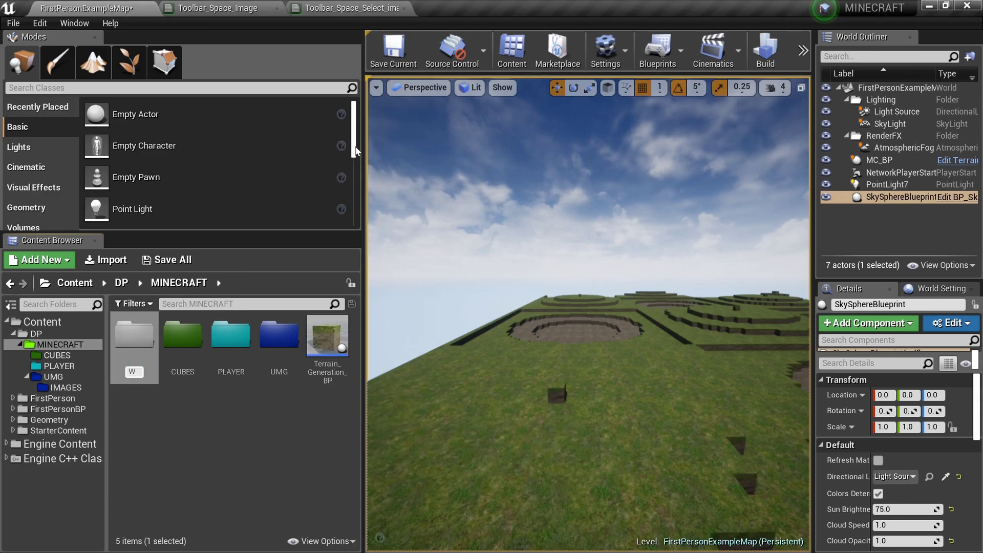
type("WORLD")
key("Return")
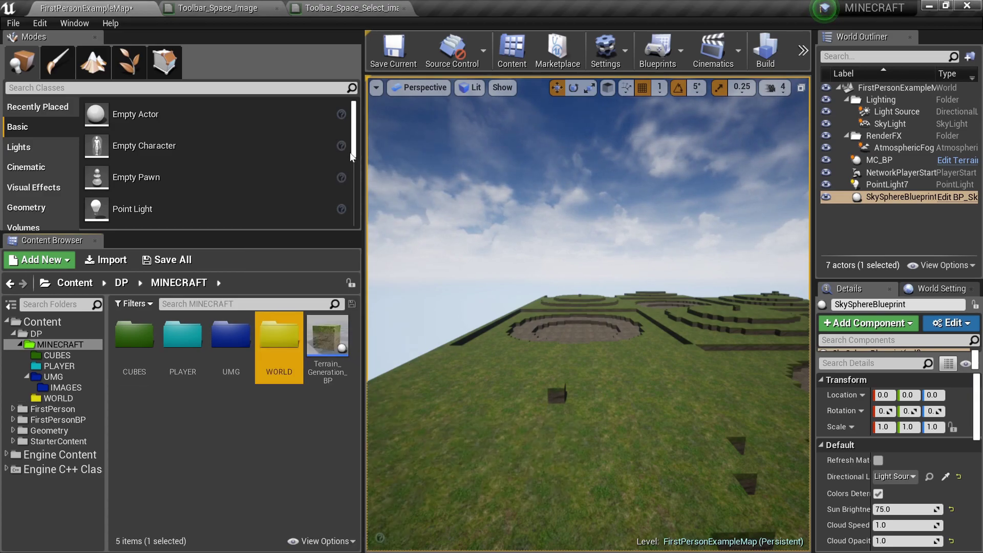
right_click(281, 346)
mouse_move(361, 144)
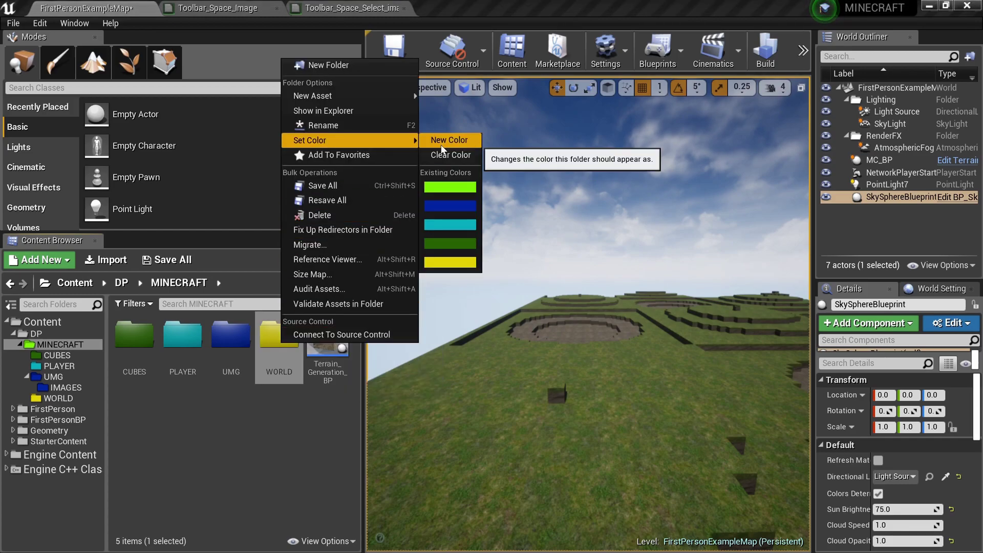
Move the Terrain_Generation_BP blueprint into the WORLD folder.
left_click(328, 338)
left_click_drag(328, 338, 299, 367)
left_click(320, 402)
Play-test the level in full screen, walking and jumping across the terrain, and end the play session.
left_click(653, 372)
key("F11")
key("alt+p")
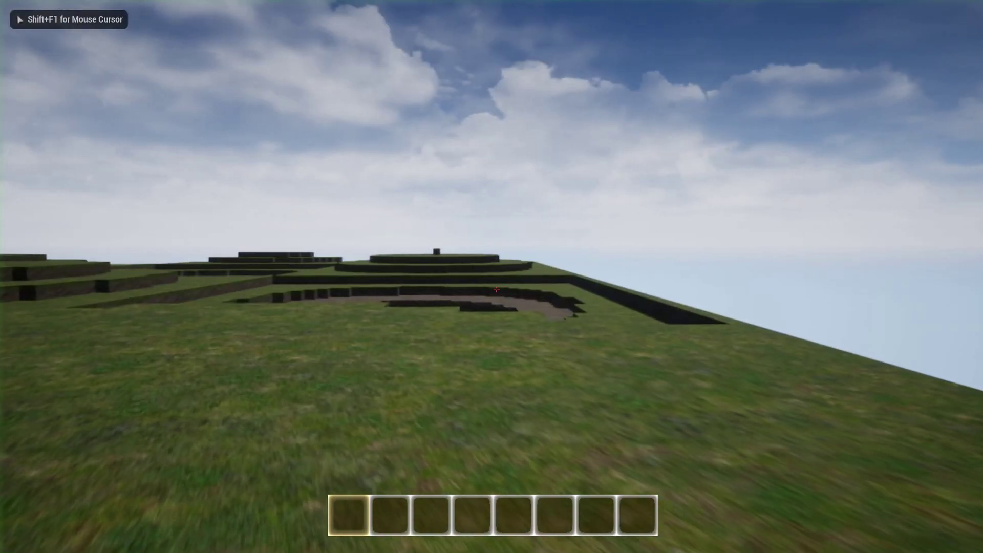
key("w")
key("space")
key("w")
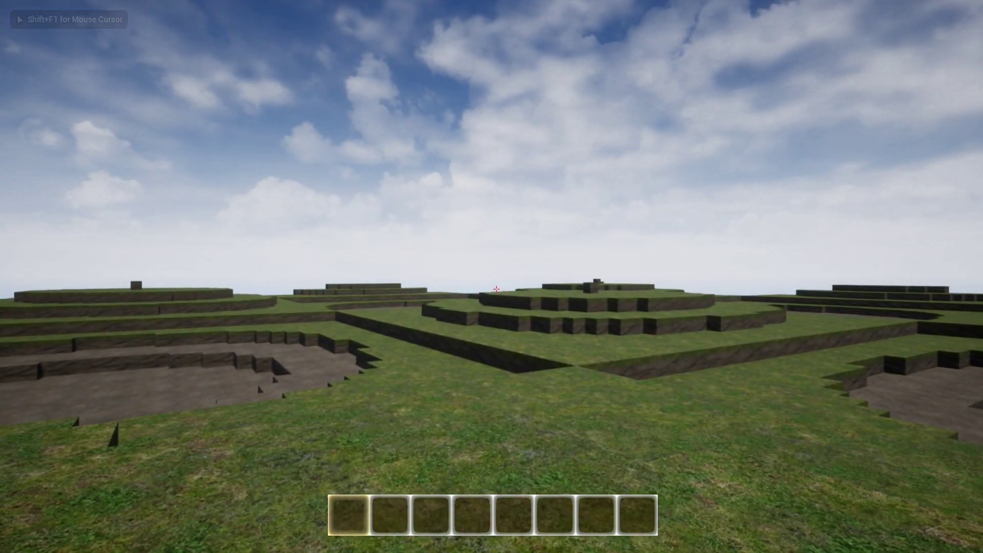
key("w")
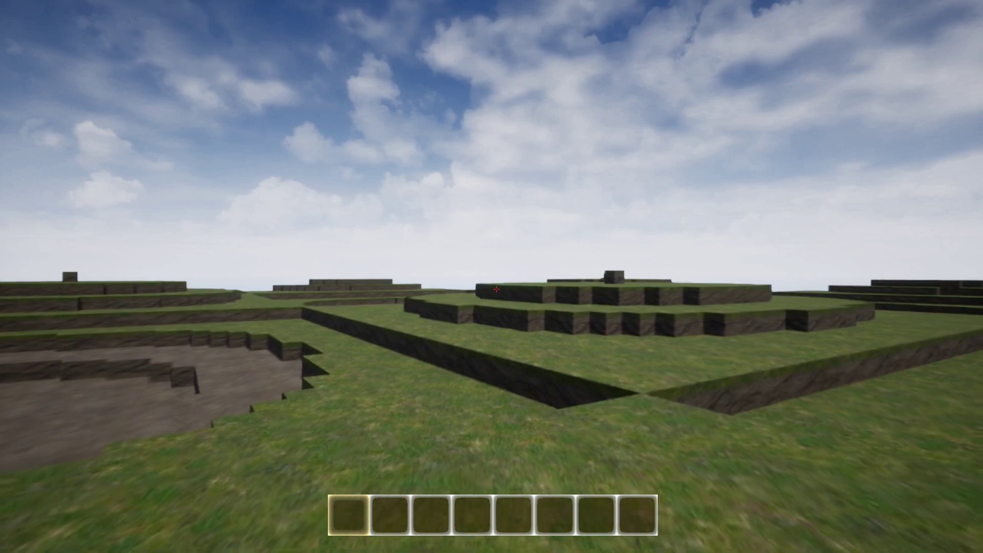
key("w")
key("Escape")
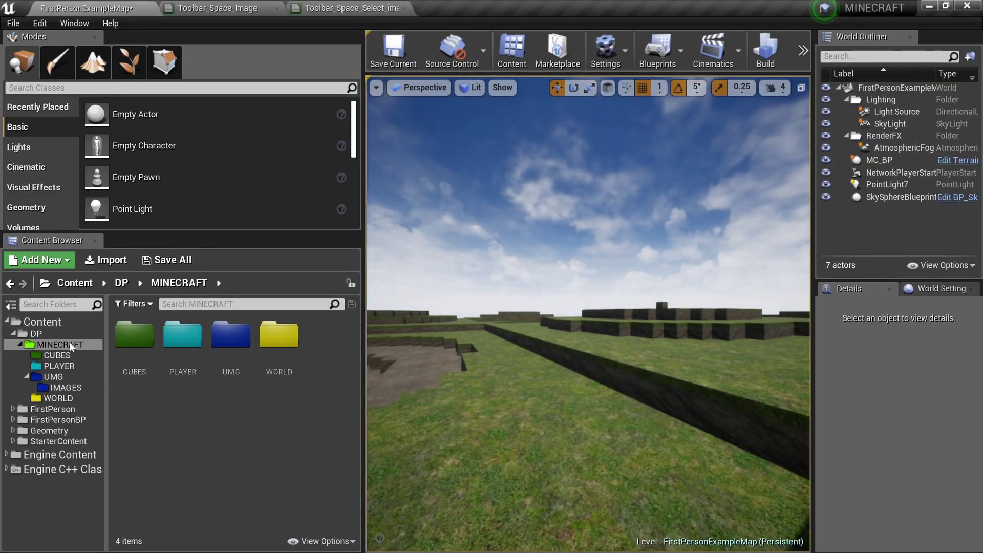
Place the MC_Cube mesh from the CUBES folder in the level against the open sky.
left_click(78, 334)
left_click(67, 344)
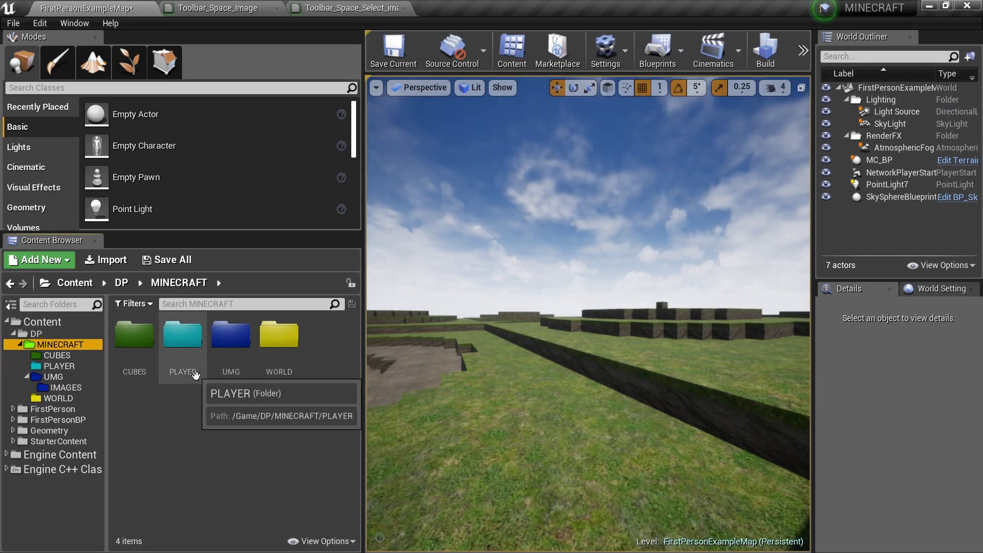
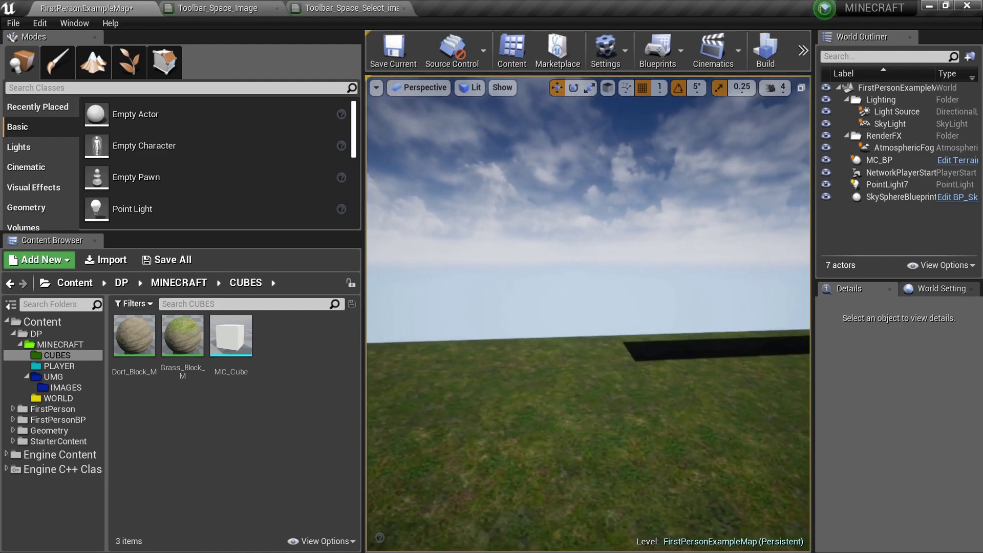
left_click_drag(231, 336, 603, 261)
right_click_drag(615, 261, 657, 341)
left_click_drag(378, 337, 367, 338)
right_click_drag(385, 388, 286, 371)
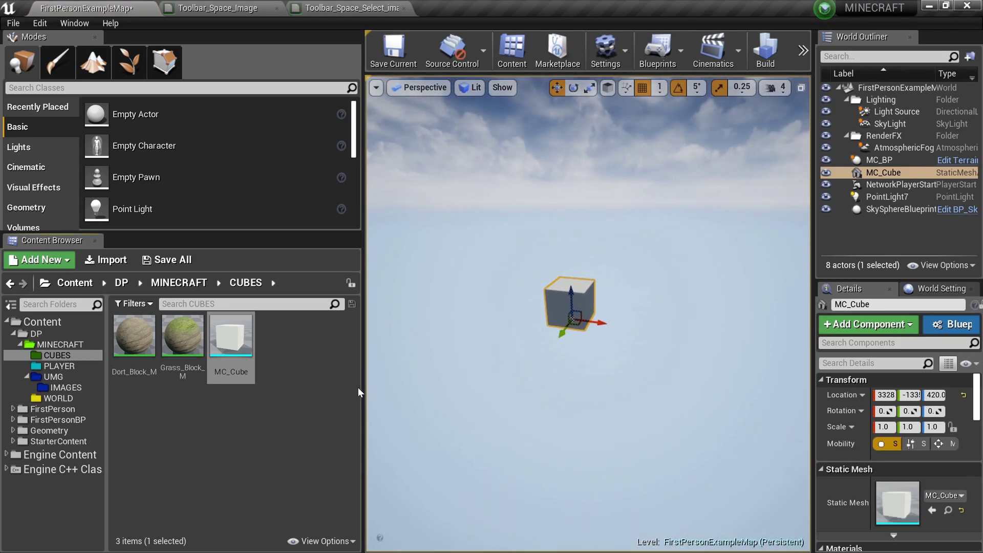
Widen the viewport, apply the Grass_Block_M material to the placed MC_Cube, and frame the cube at an angle.
left_click_drag(361, 388, 185, 387)
right_click_drag(499, 312, 461, 359)
left_click_drag(472, 364, 500, 358, "alt")
left_click_drag(149, 340, 506, 273)
right_click_drag(568, 342, 563, 225)
left_click_drag(554, 287, 545, 338, "alt")
right_click_drag(546, 338, 551, 338)
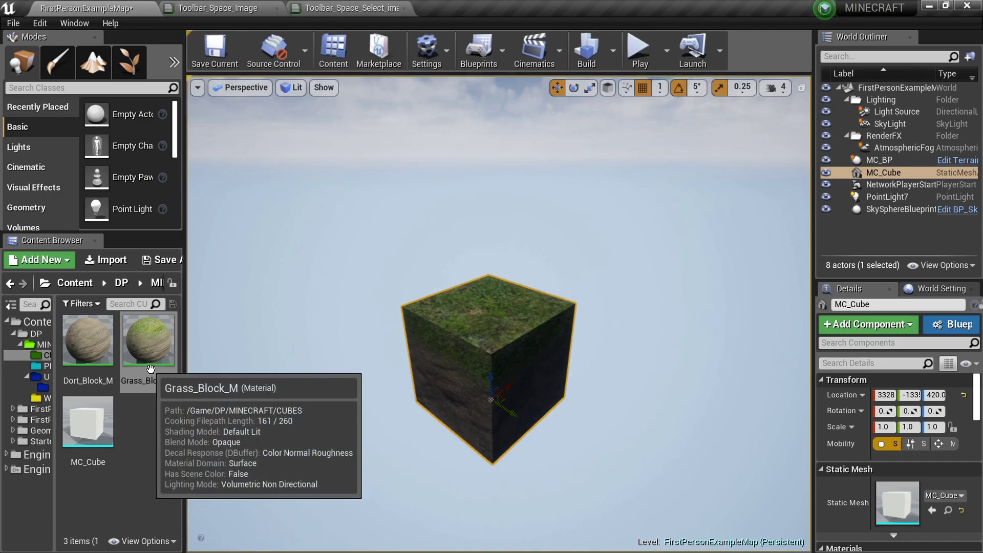
mouse_move(500, 387)
right_mouse_down()
mouse_move(420, 395)
mouse_move(553, 377)
mouse_move(492, 384)
mouse_move(543, 382)
mouse_move(509, 382)
right_mouse_up()
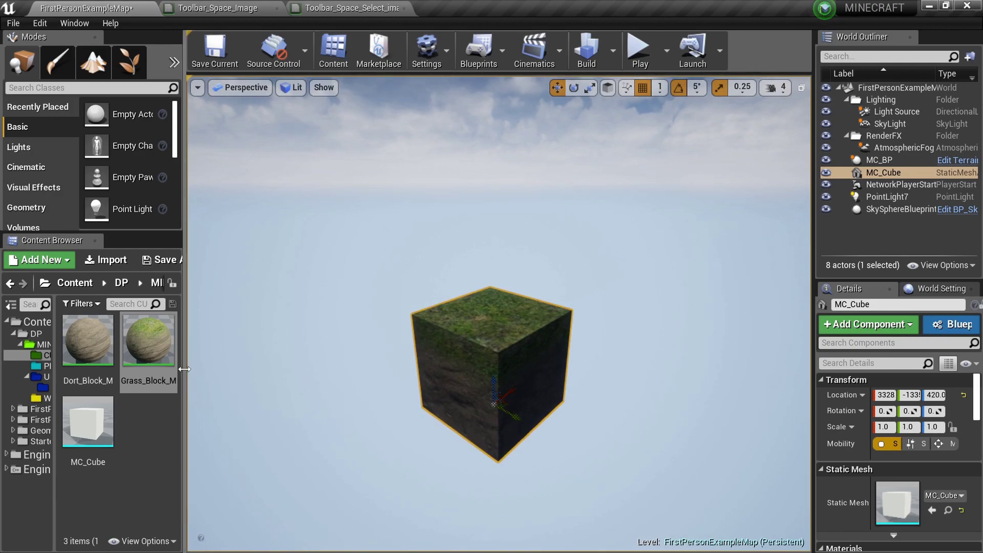
mouse_move(411, 409)
right_mouse_down()
mouse_move(379, 425)
mouse_move(407, 425)
mouse_move(411, 410)
right_mouse_up()
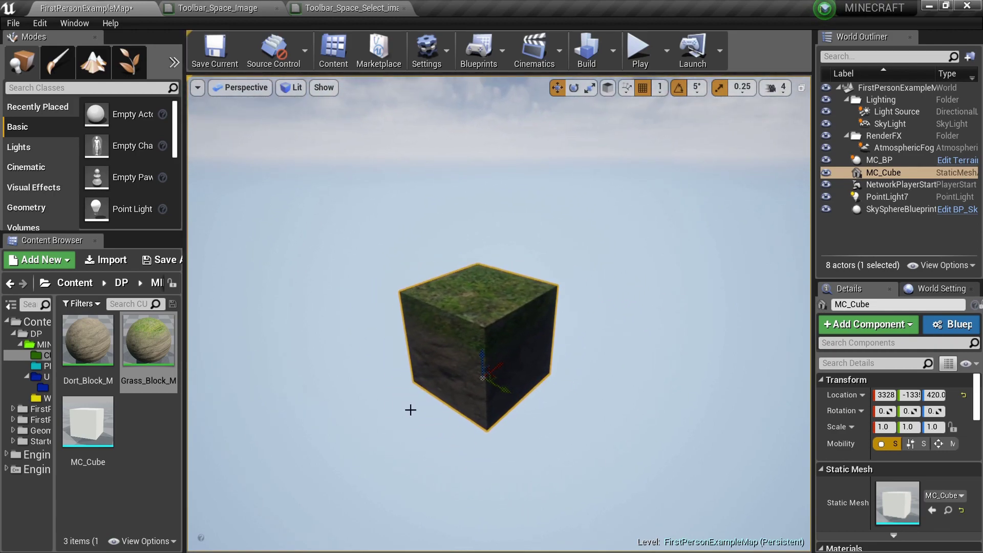
Duplicate the Grass_Block_M material and name the copy Grass_Block_Emissive_M.
right_click(138, 360)
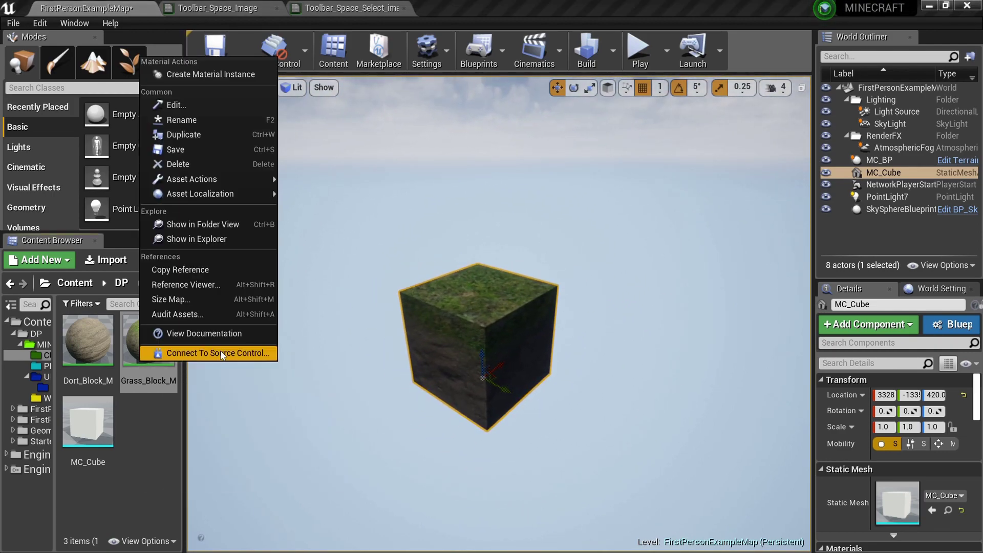
left_click(222, 134)
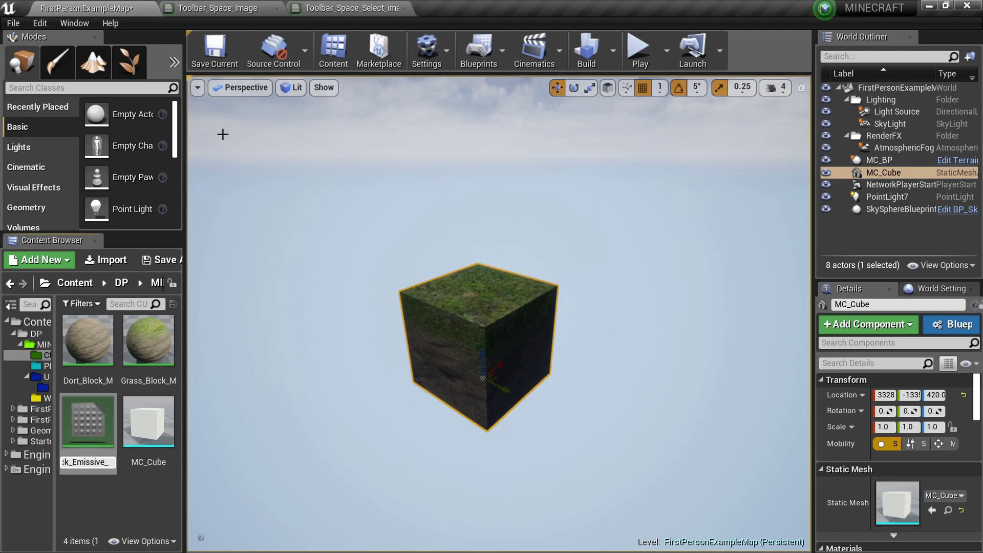
type("M")
key("Return")
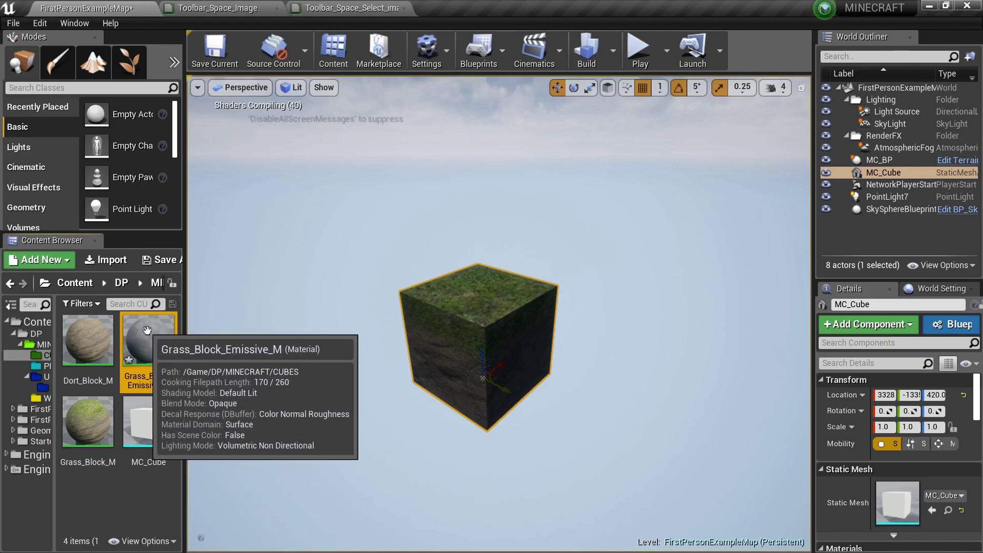
Open the Grass_Block_Emissive_M material and set its Shading Model to Unlit.
double_click(146, 335)
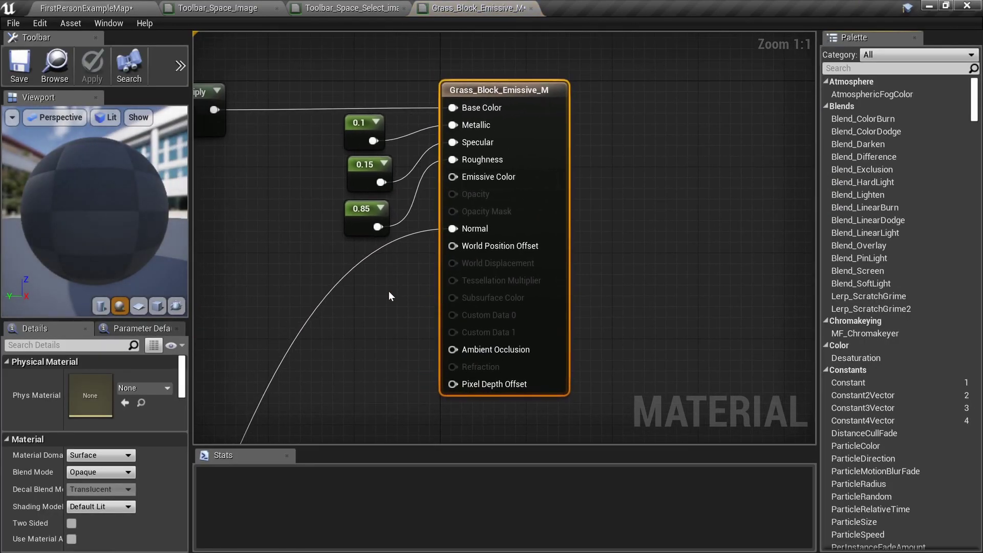
left_click(110, 507)
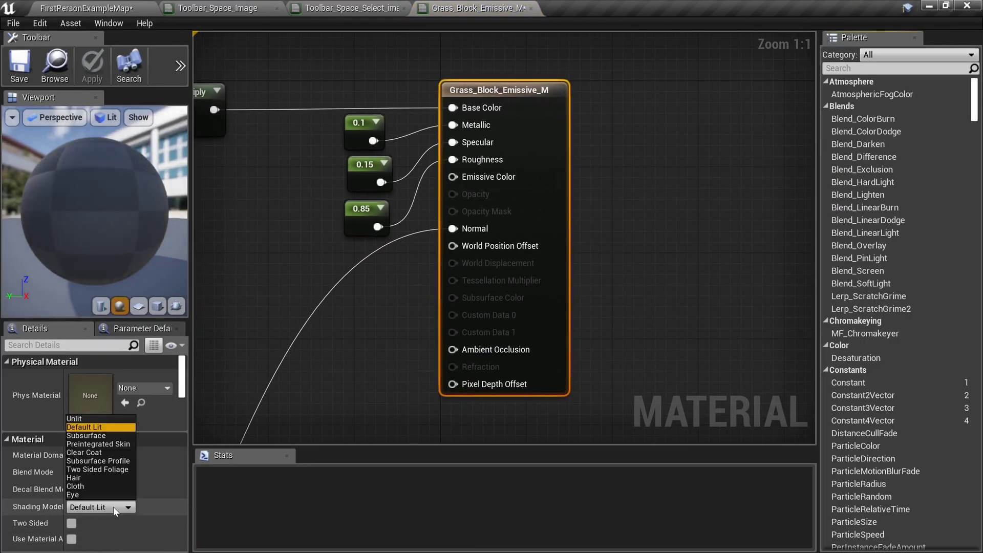
left_click(124, 417)
Delete the 0.1, 0.15 and 0.85 constant nodes and move the Multiply connection from Base Color to Emissive Color.
right_click_drag(365, 245, 422, 306)
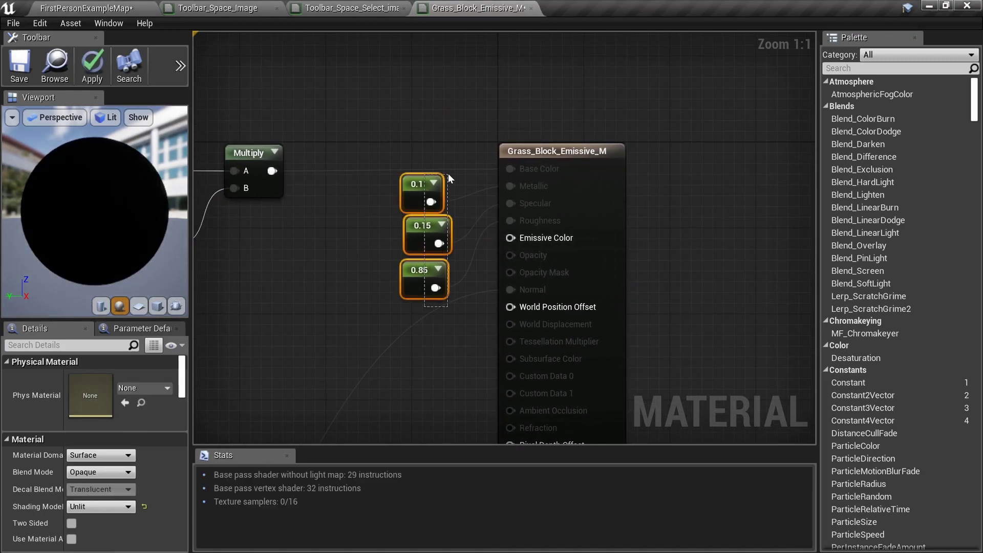
left_click_drag(449, 178, 449, 178)
key("Delete")
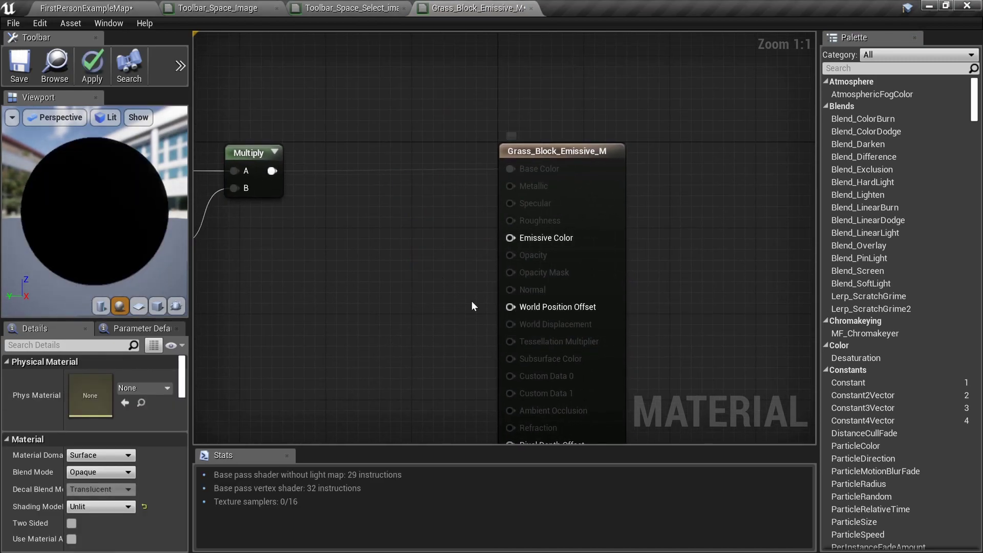
left_click_drag(510, 169, 511, 235, "ctrl")
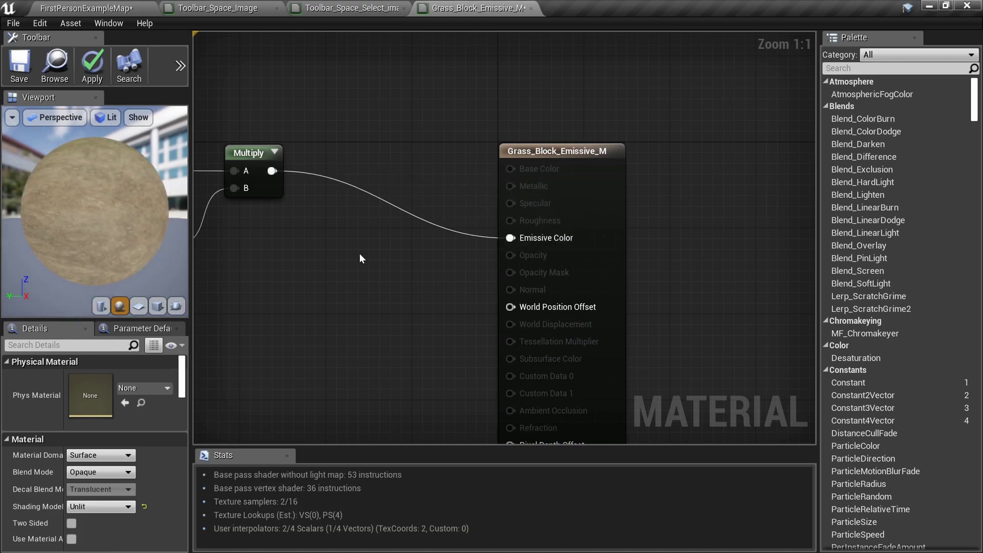
Delete the unused normal map nodes from Grass_Block_Emissive_M and save the material.
scroll(360, 256, "down", 8)
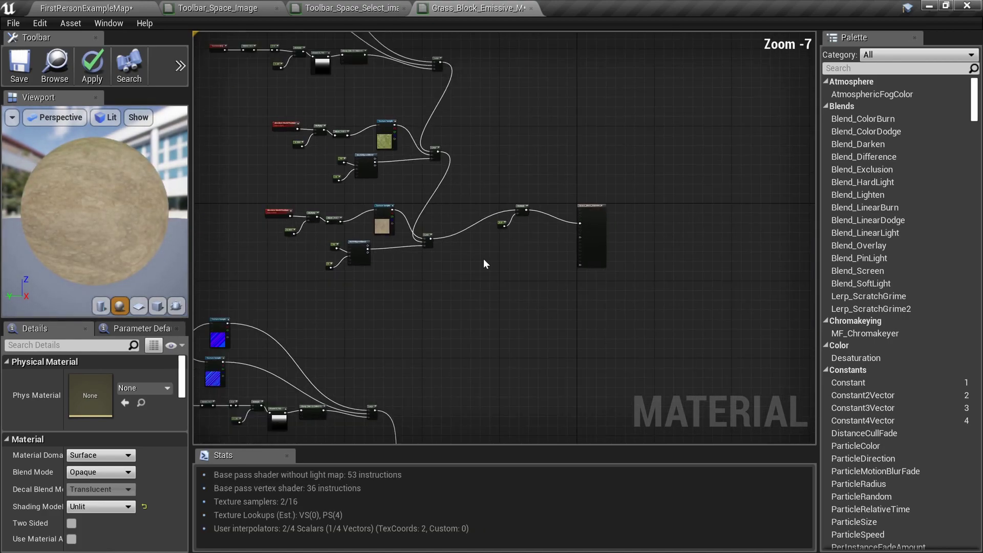
scroll(590, 183, "down", 2)
left_click_drag(604, 391, 389, 239)
key("Delete")
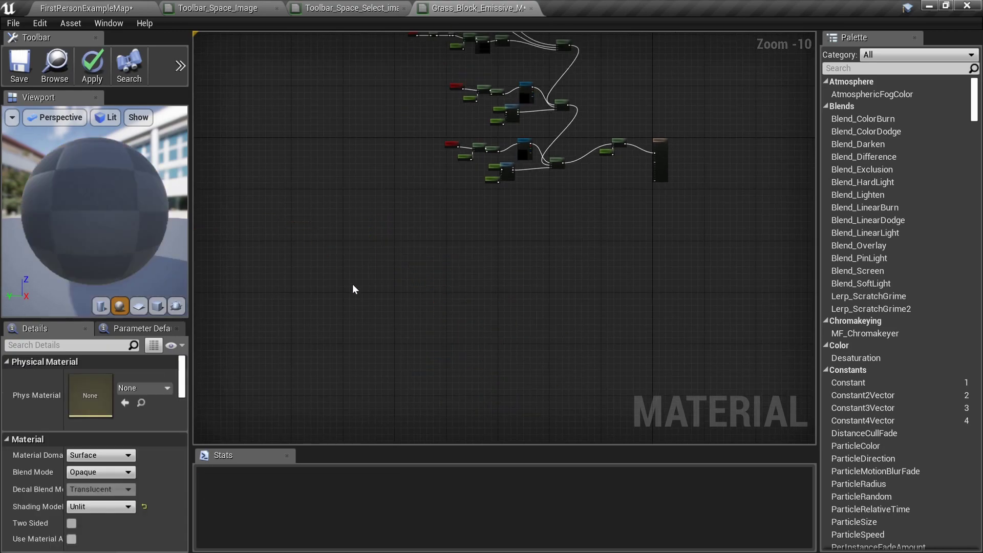
left_click(14, 63)
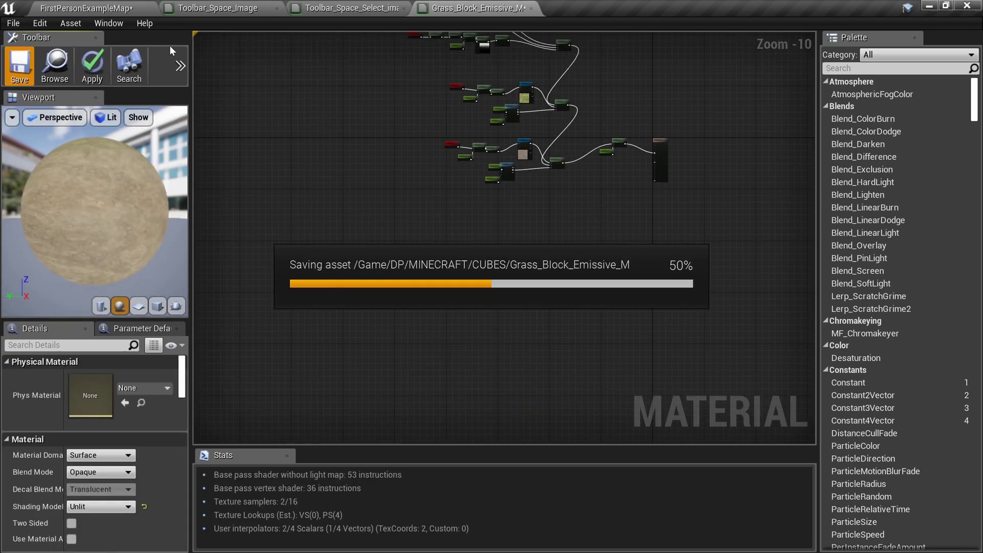
Apply Grass_Block_Emissive_M to the MC_Cube in the level and inspect the unlit block up close.
left_click(87, 7)
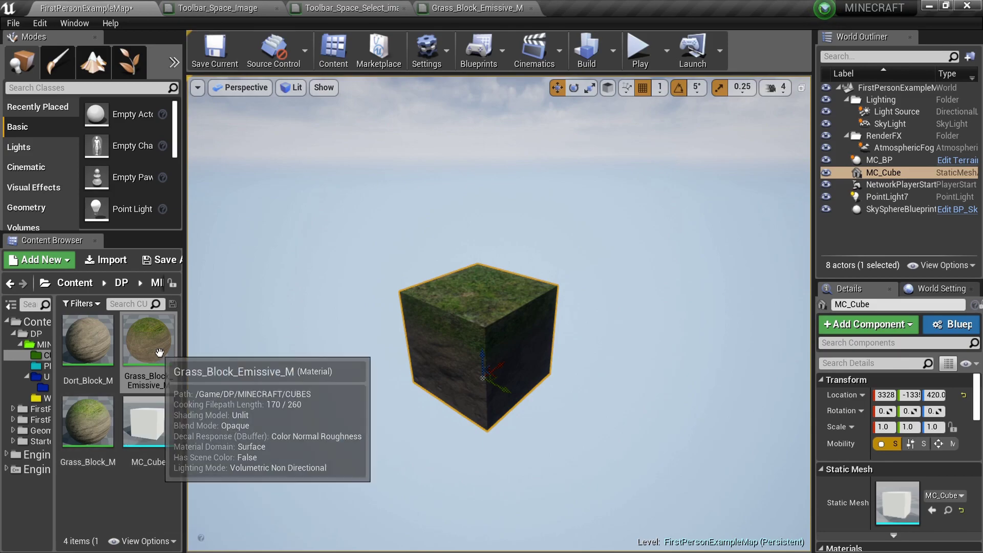
left_click_drag(148, 340, 490, 400)
key("w")
right_click_drag(489, 400, 456, 400)
key("d")
key("s")
key("w")
key("a")
key("e")
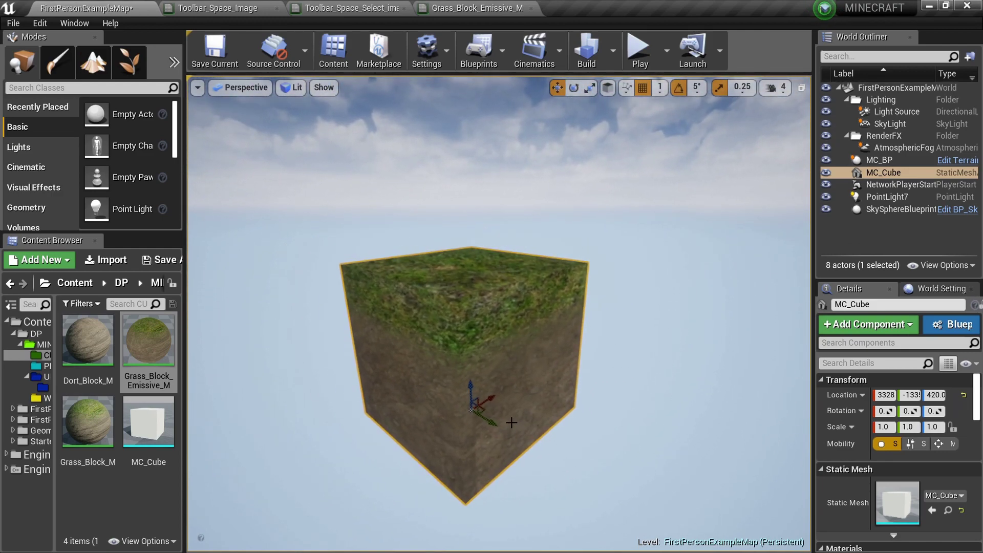
Duplicate the Dort_Block_M material and name the copy Dort_Block_Emissive_M.
right_click(88, 359)
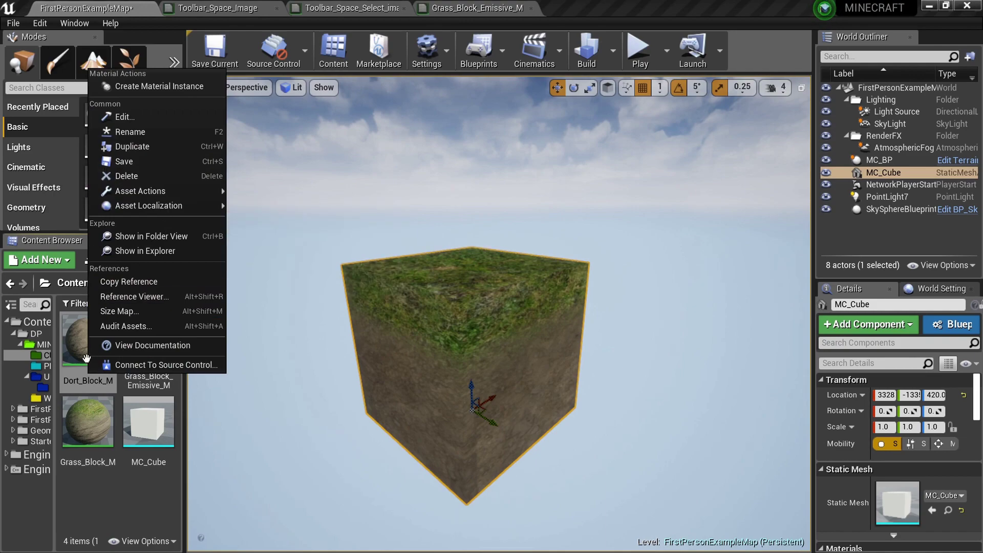
left_click(178, 148)
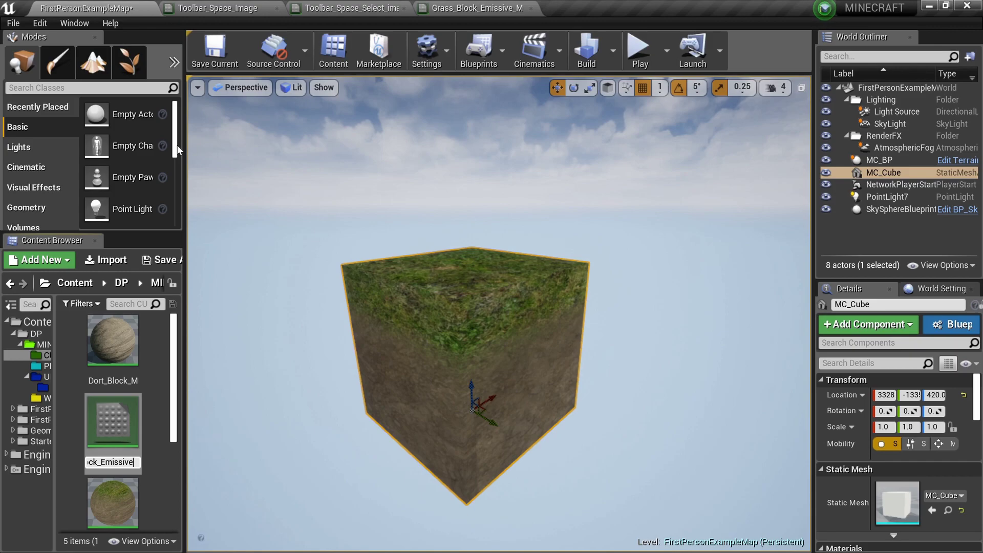
type("M")
key("Return")
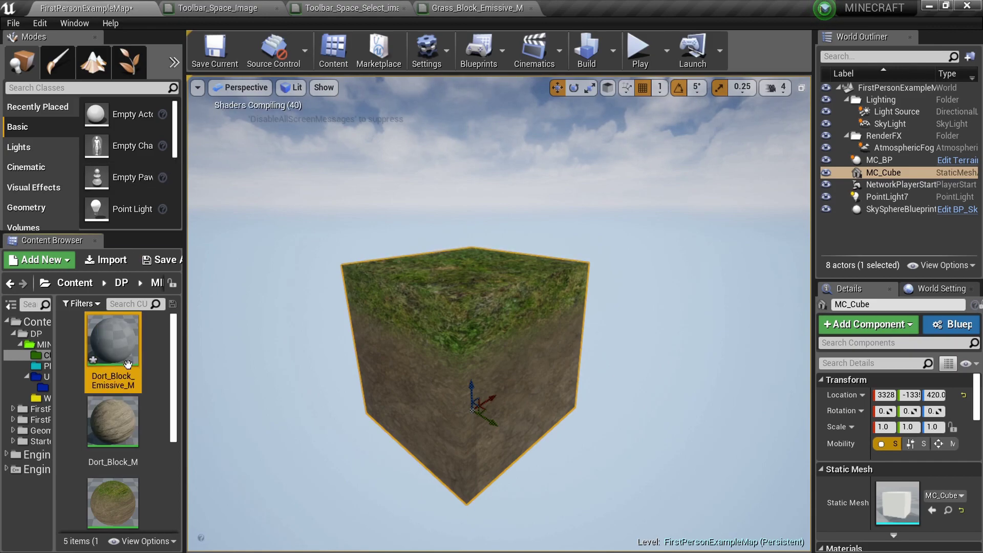
Open the Dort_Block_Emissive_M material and delete the constant nodes beside its output node.
double_click(128, 364)
right_click_drag(386, 236, 455, 282)
scroll(421, 253, "down", 1)
left_click_drag(445, 325, 432, 168)
key("Delete")
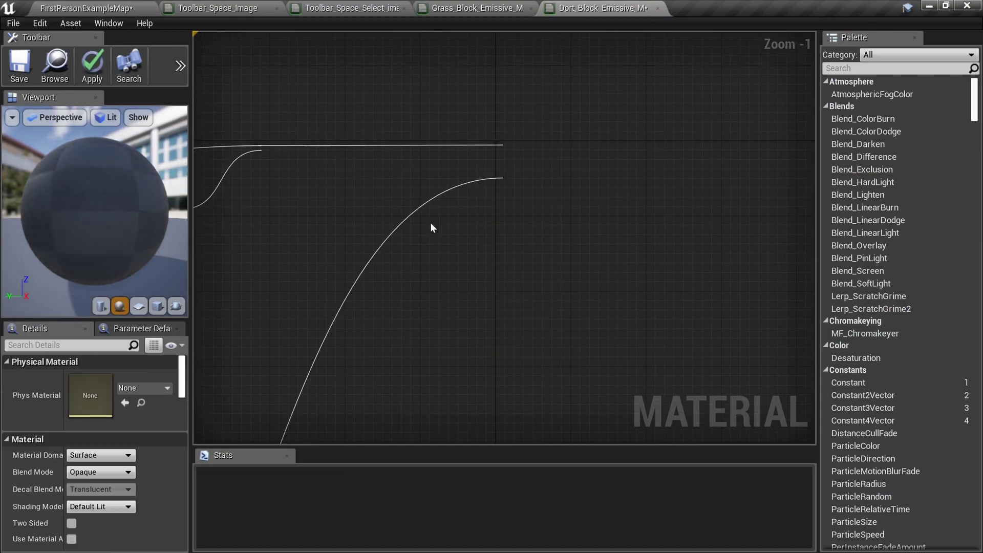
Set Dort_Block_Emissive_M's shading model to Unlit and reconnect the Multiply output from Base Color to Emissive Color.
left_click(113, 507)
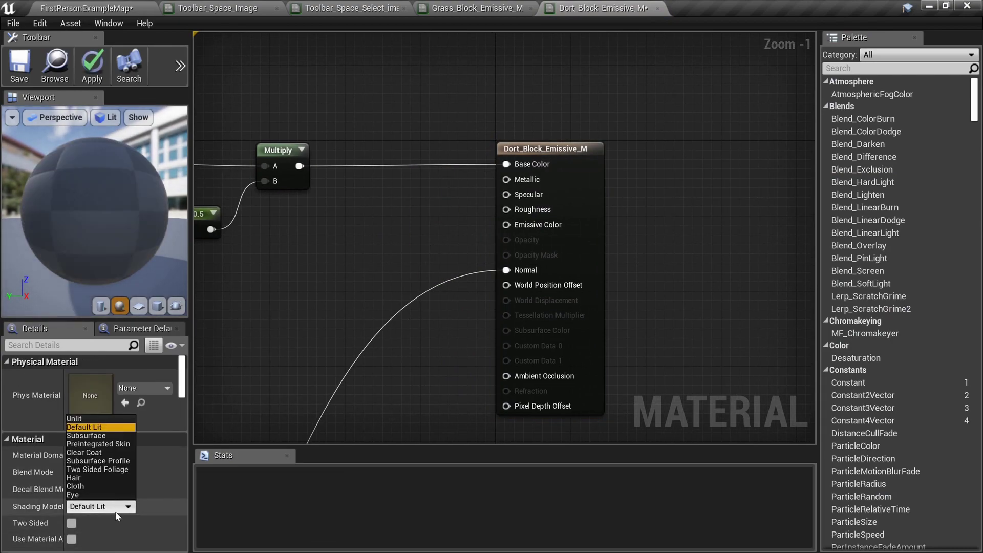
left_click(128, 419)
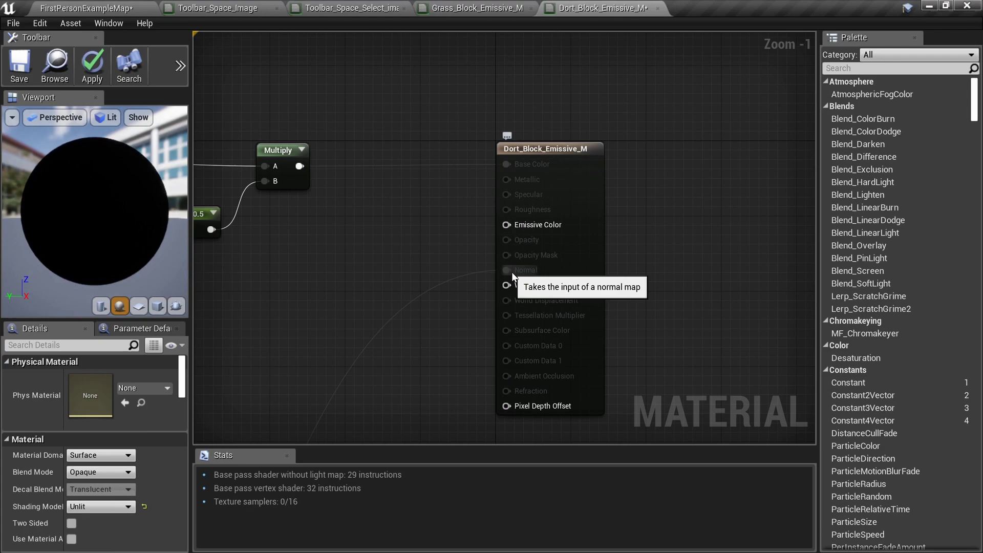
left_click_drag(506, 164, 508, 225, "ctrl")
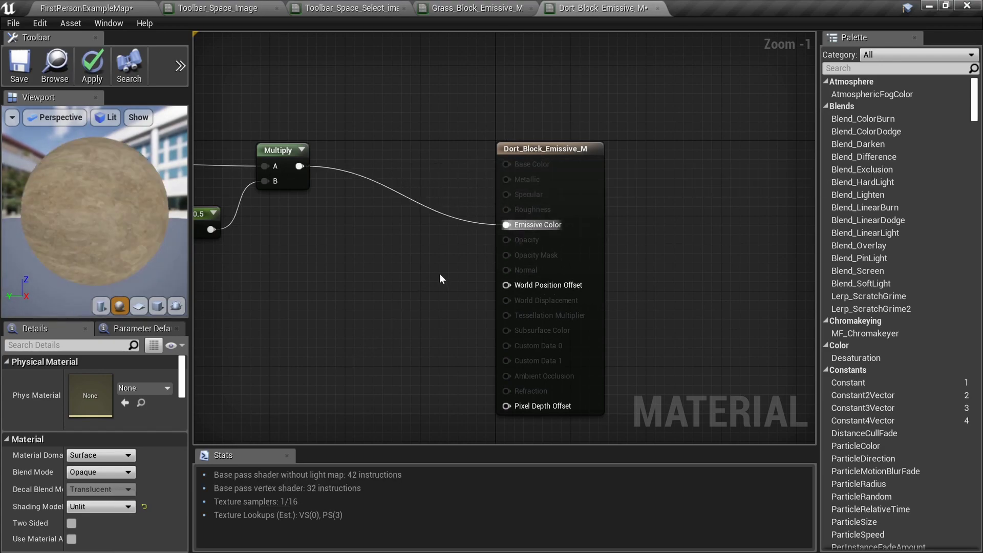
Delete the leftover normal map nodes from the Dort_Block_Emissive_M graph and save the material.
scroll(622, 176, "down", 10)
left_click_drag(618, 397, 431, 262)
key("Delete")
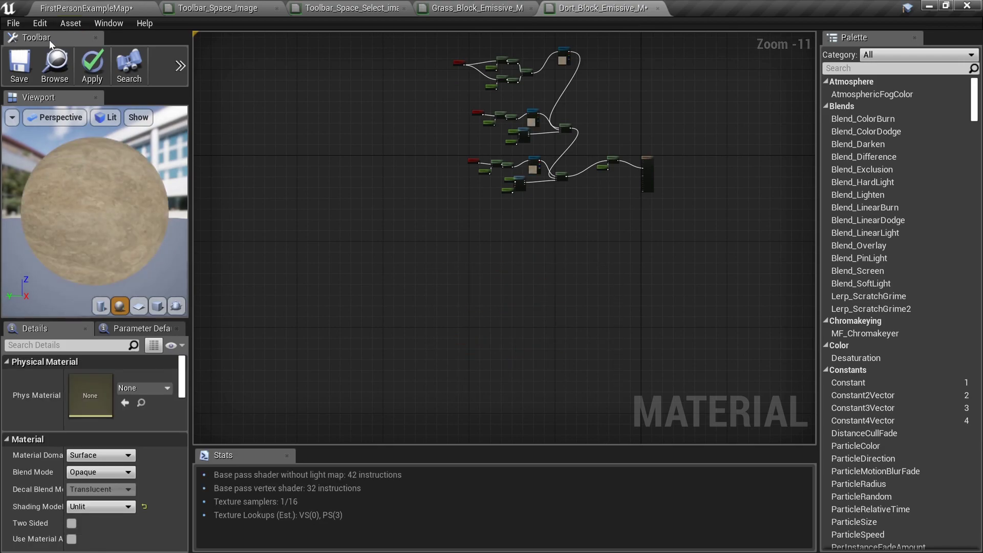
left_click(19, 69)
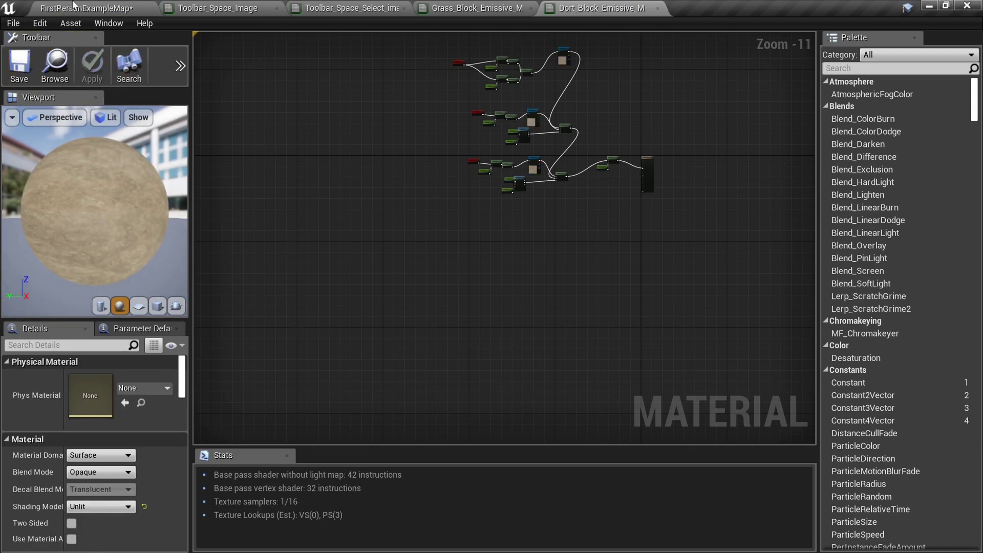
Close the open toolbar image and emissive block material editors and return to the level.
left_click(489, 12)
left_click(218, 8)
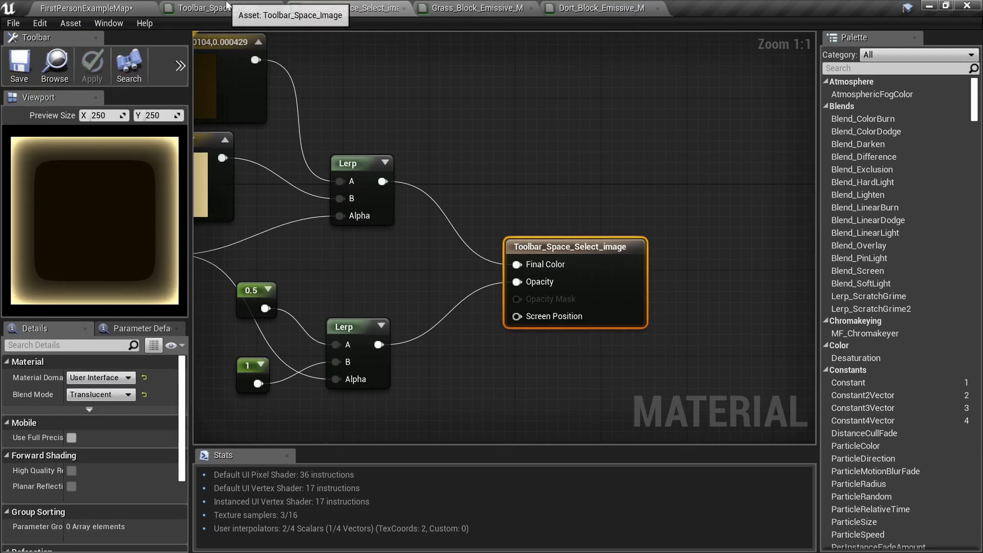
left_click(271, 8)
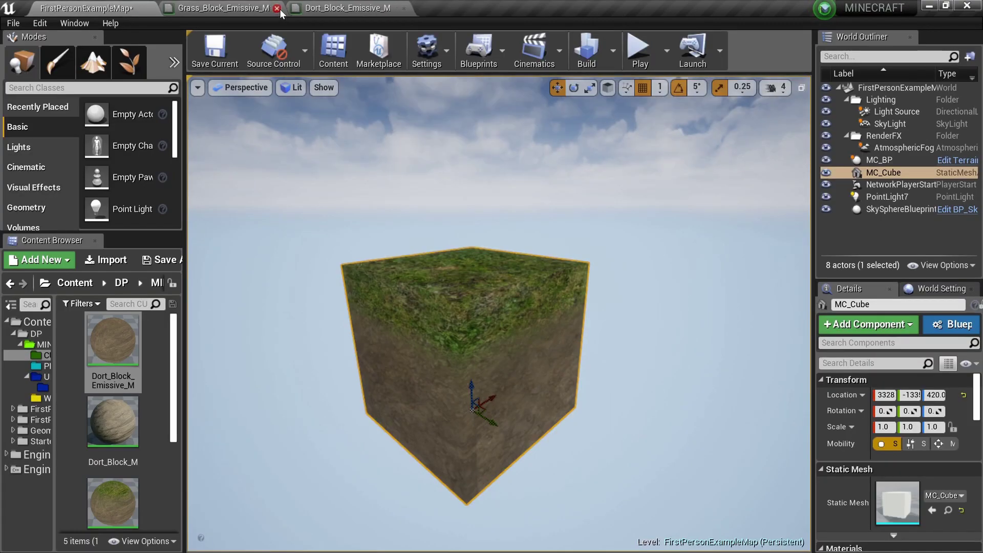
left_click(277, 9)
Create a folder named EMISSIVE inside CUBES and give it the existing dark green folder colour.
scroll(113, 425, "down", 2, "ctrl")
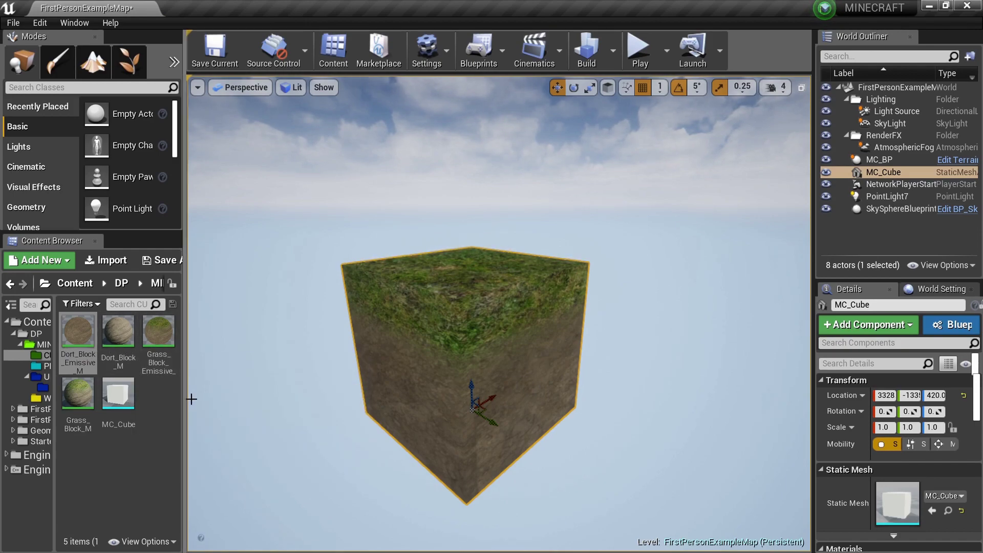
left_click_drag(185, 402, 292, 403)
scroll(169, 354, "up", 1, "ctrl")
right_click(193, 416)
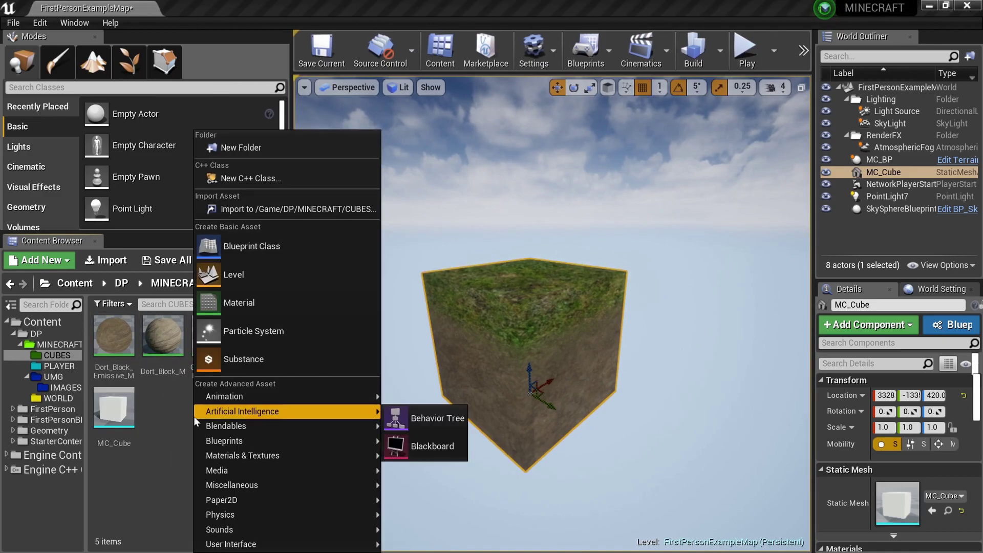
left_click(297, 150)
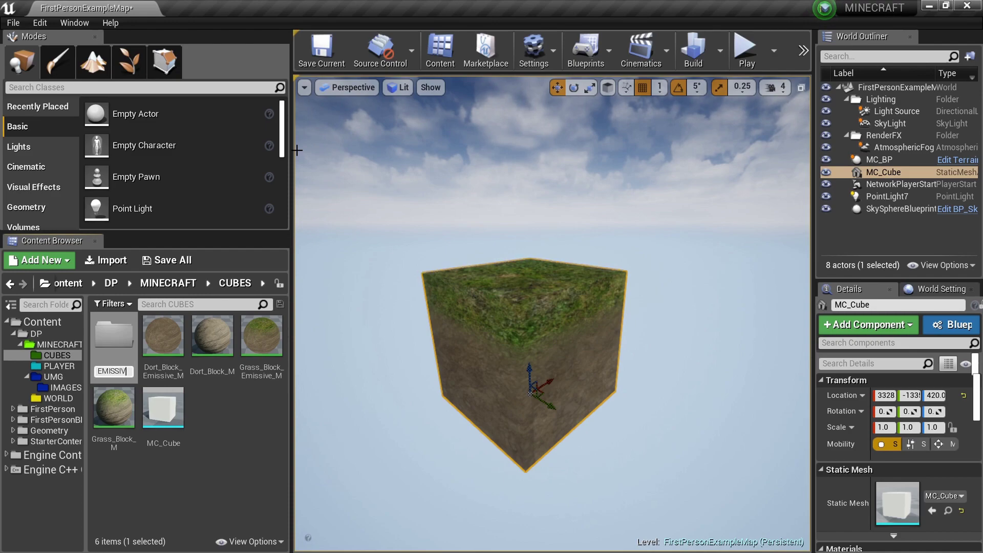
right_click(114, 355)
left_click(154, 152)
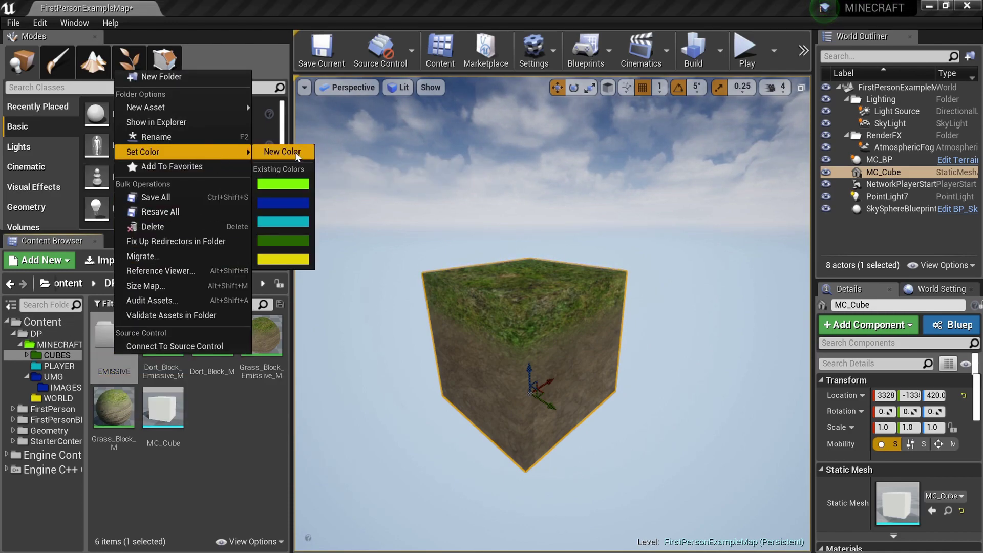
left_click(279, 240)
Move Dort_Block_Emissive_M and Grass_Block_Emissive_M into the EMISSIVE folder.
left_click(179, 354)
left_click(261, 335, "ctrl")
left_click_drag(261, 335, 122, 360)
left_click(149, 391)
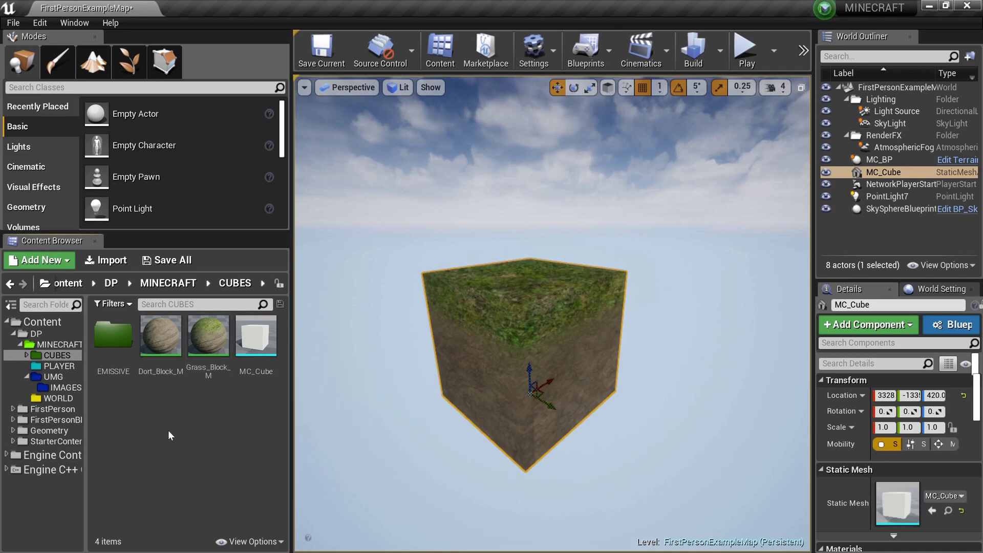
Try Grass_Block_Emissive_M and Dort_Block_Emissive_M from the EMISSIVE folder on the MC_Cube in the level.
double_click(124, 369)
left_click_drag(168, 368, 468, 340)
left_click_drag(121, 355, 509, 358)
right_click_drag(509, 357, 473, 358)
Try the lit Grass_Block_M and Dort_Block_M materials on the MC_Cube and compare its shaded sides.
left_click(8, 287)
left_click_drag(208, 344, 513, 340)
right_click_drag(514, 340, 666, 367)
right_click_drag(546, 408, 544, 409)
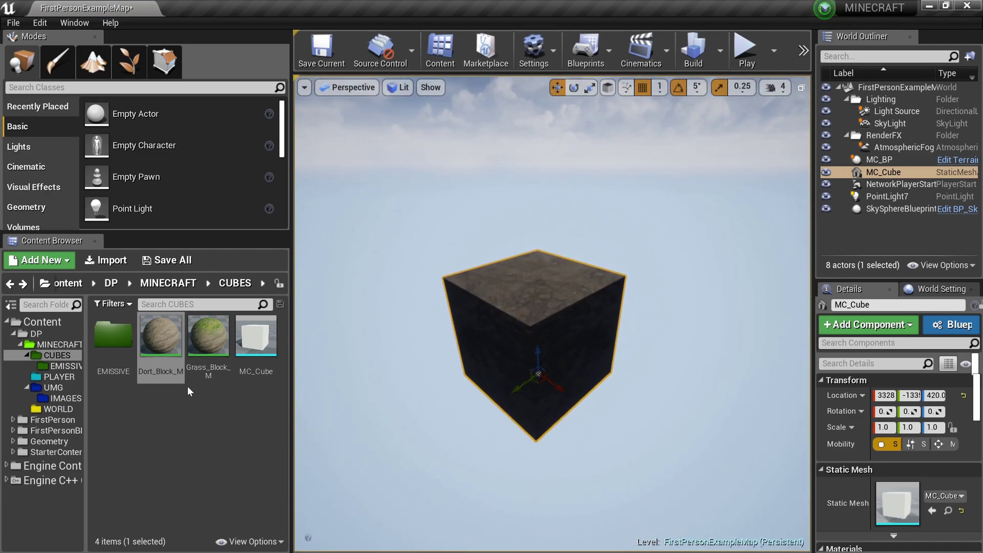
Apply Grass_Block_Emissive_M from the EMISSIVE folder to the MC_Cube and check its look.
double_click(101, 358)
left_click_drag(161, 335, 543, 358)
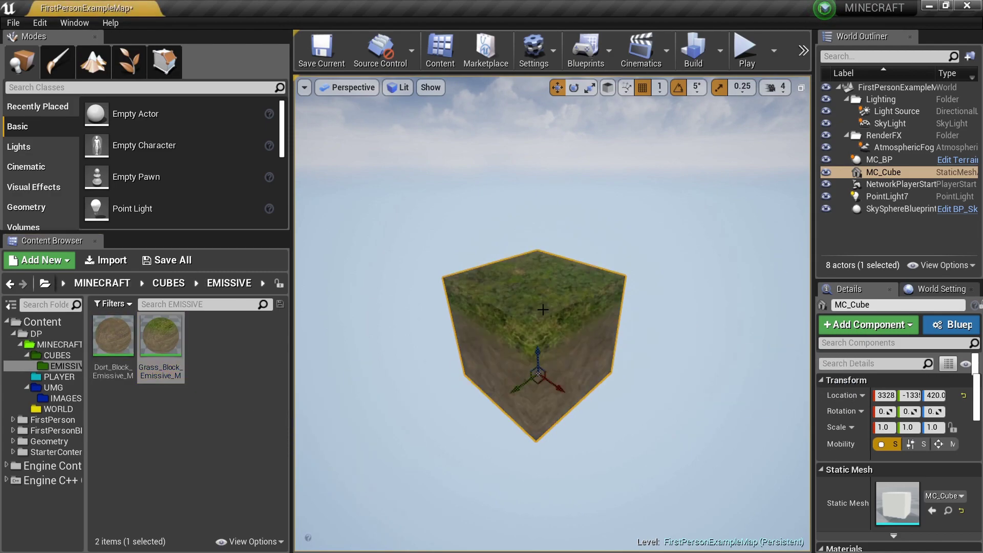
right_click_drag(544, 359, 551, 356)
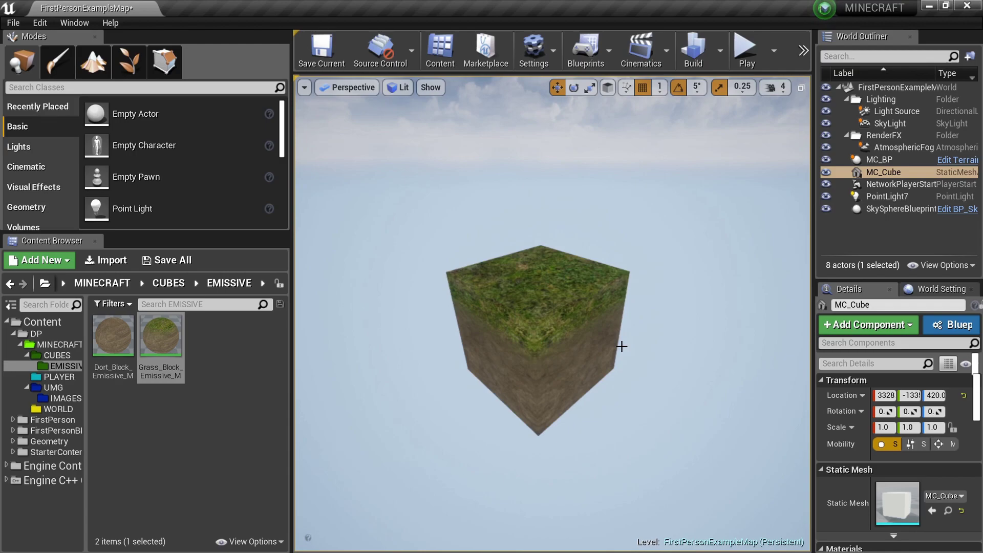
Review the contents of the CUBES, EMISSIVE and PLAYER folders inside the MINECRAFT folder.
right_click_drag(622, 346, 587, 309)
left_click(56, 344)
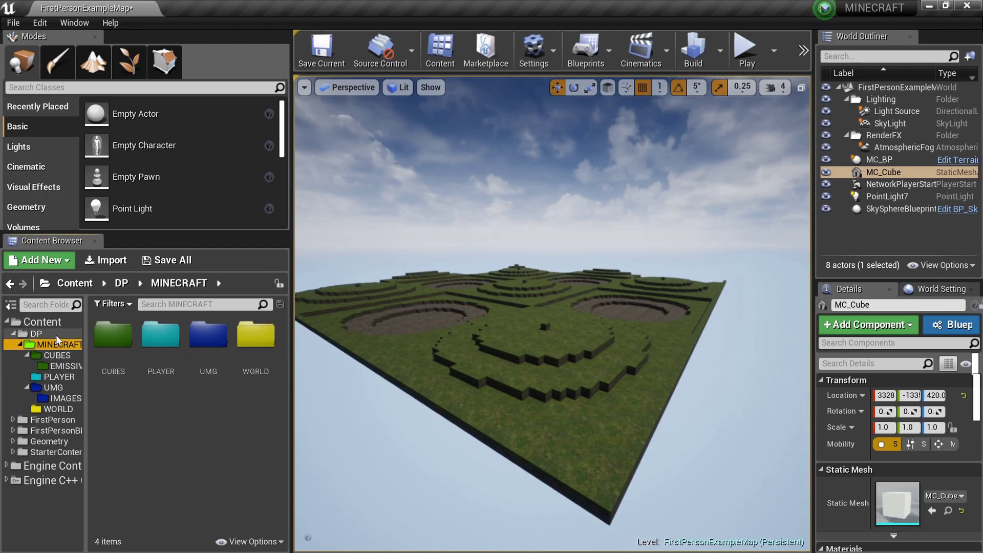
left_click(116, 343)
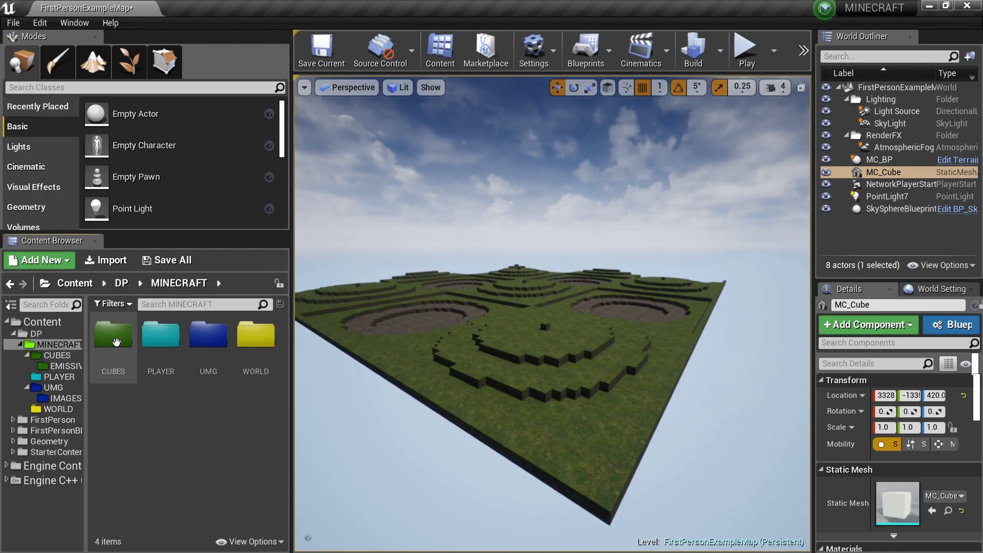
double_click(134, 358)
double_click(110, 356)
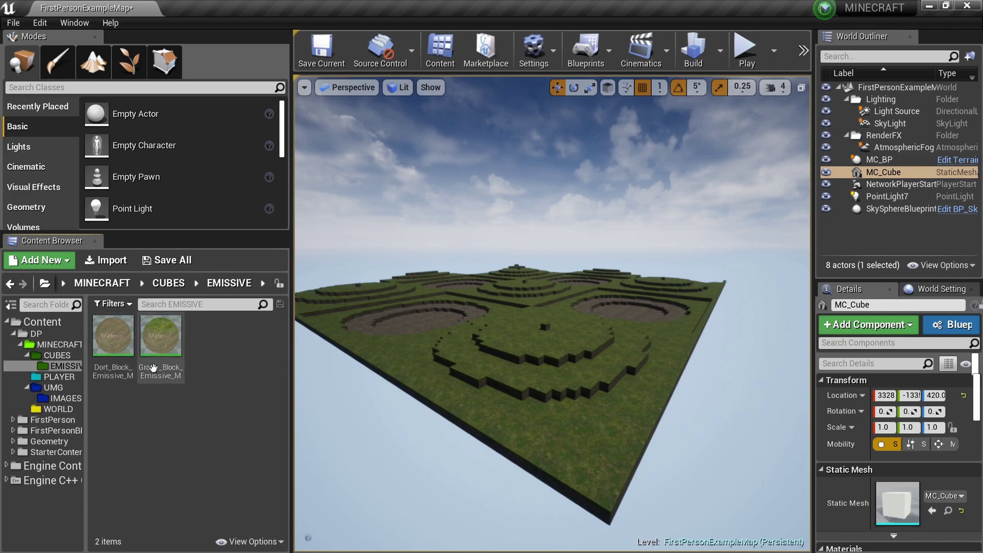
left_click(10, 284)
left_click(9, 284)
double_click(159, 336)
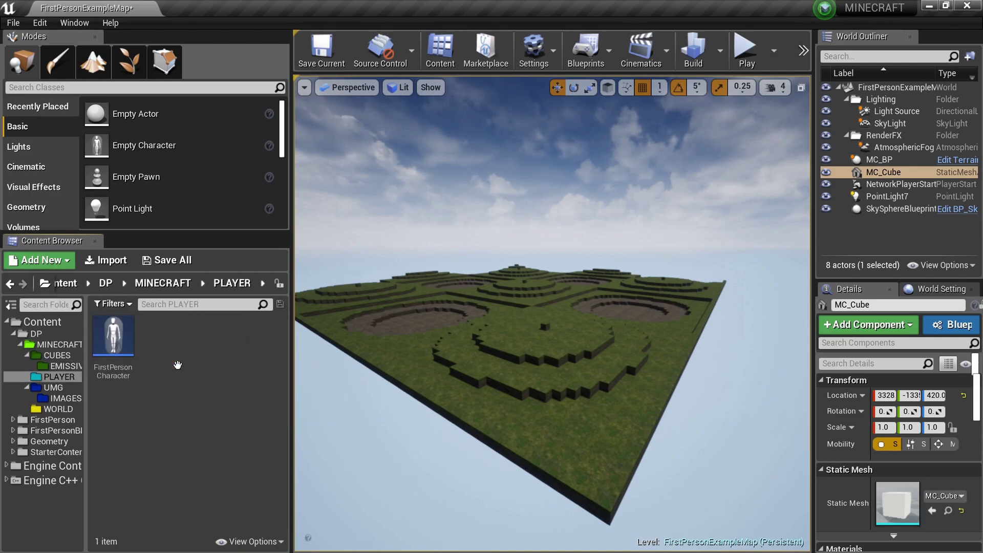
left_click(10, 284)
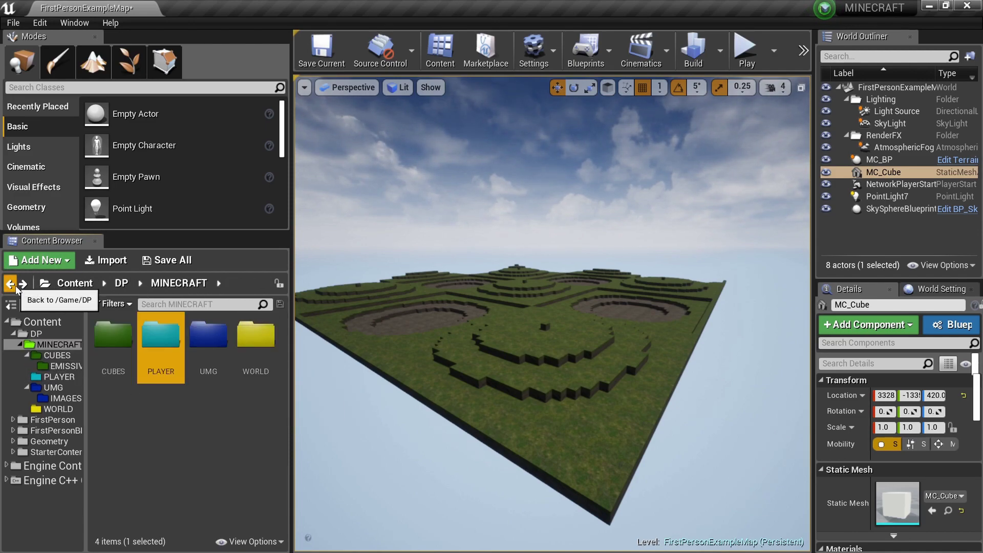
Review the contents of the UMG folder, its IMAGES subfolder and the WORLD folder.
double_click(208, 336)
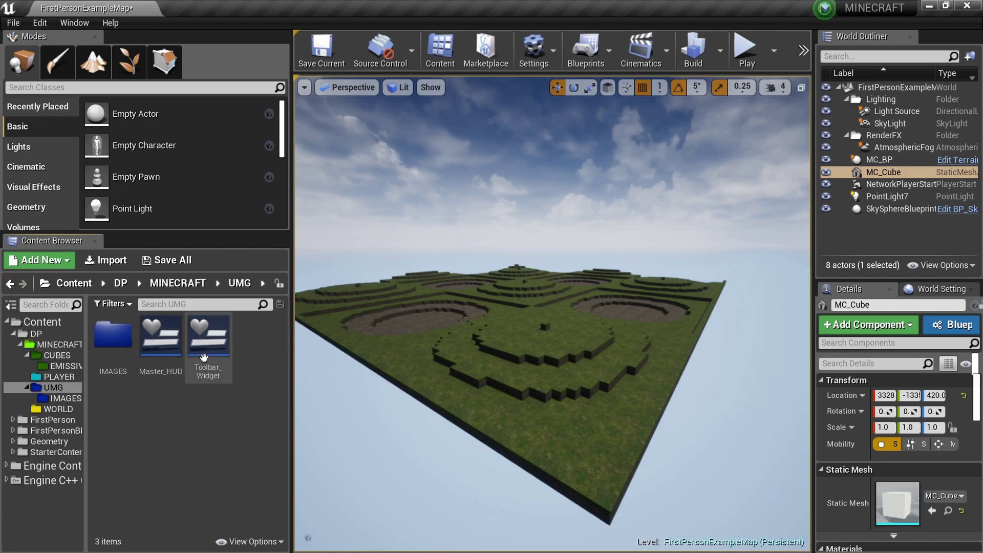
double_click(114, 336)
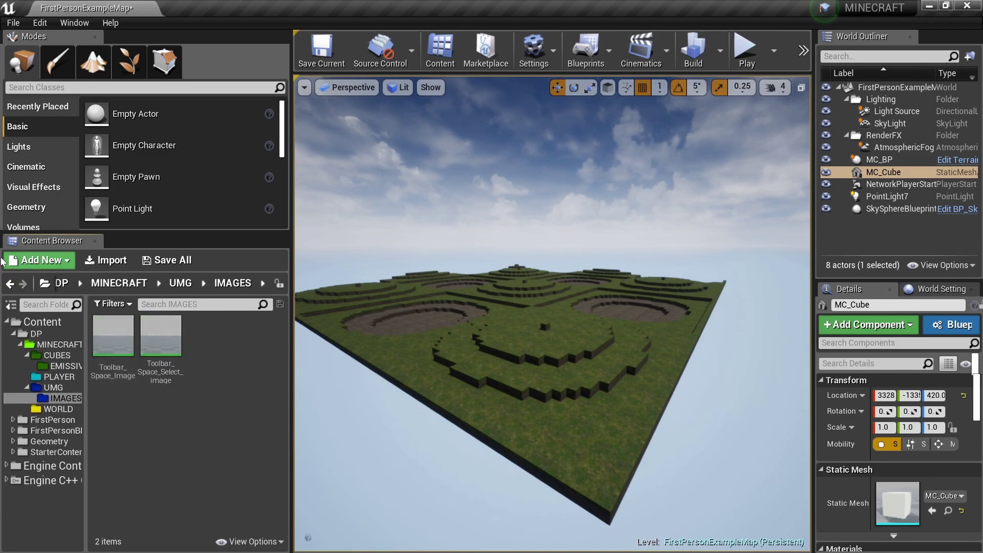
left_click(9, 283)
left_click(9, 283)
double_click(209, 336)
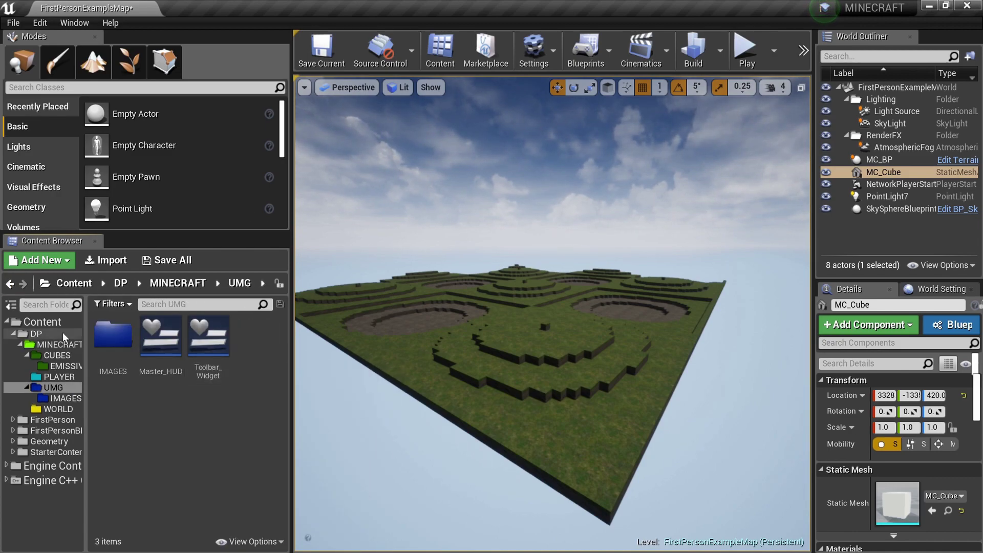
double_click(114, 335)
left_click(10, 283)
left_click(9, 283)
double_click(256, 335)
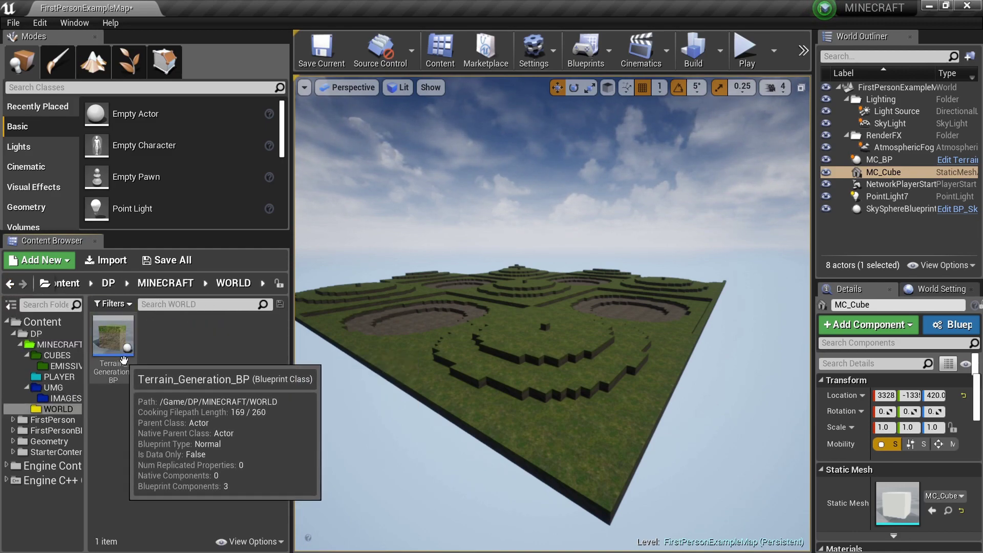
Select the MC_BP terrain in the level and examine its default settings and its shape from several angles.
key("w")
right_click_drag(769, 364, 714, 362)
left_click(714, 363)
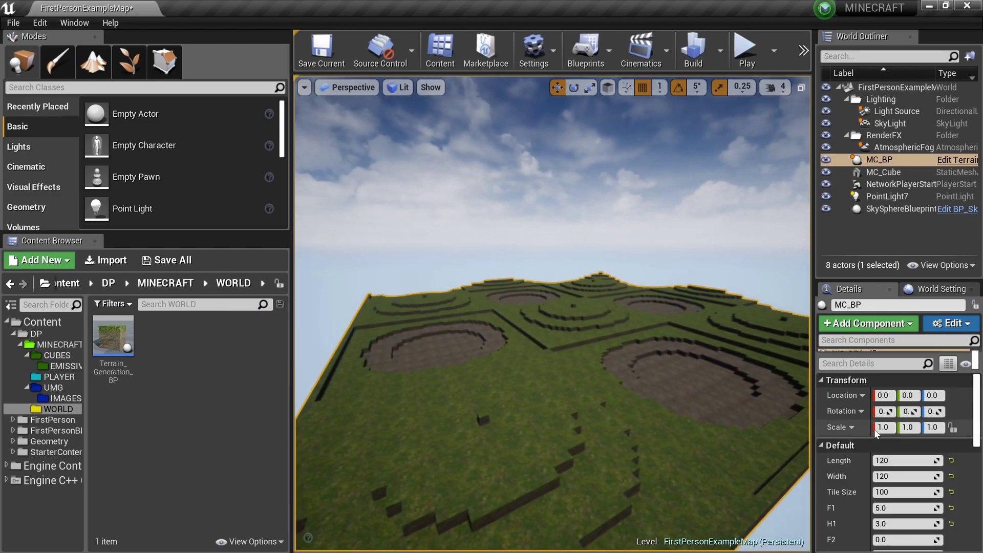
scroll(865, 451, "down", 2)
key("w")
right_click_drag(758, 425, 719, 434)
key("s")
key("q")
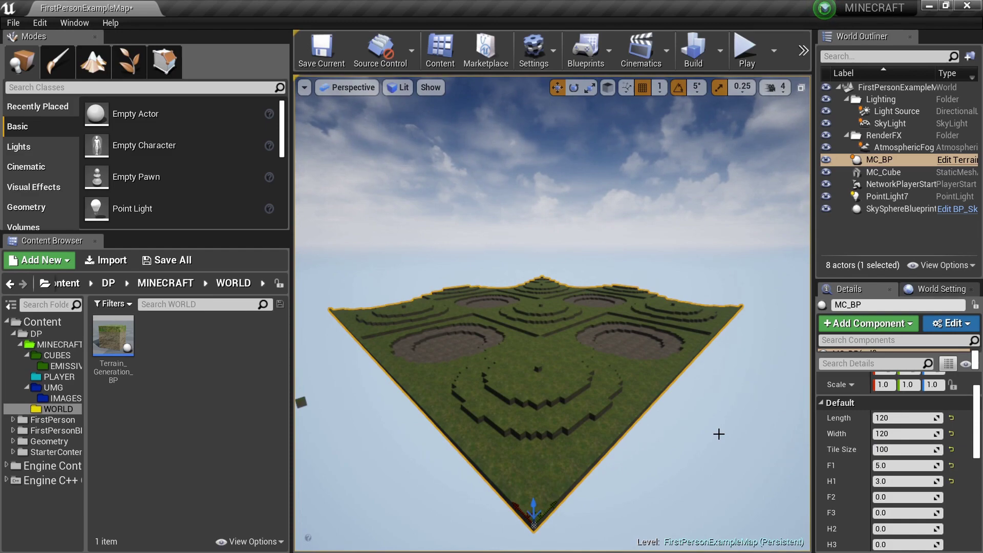
key("a")
right_click_drag(718, 434, 789, 431)
key("a")
right_click_drag(410, 394, 482, 394)
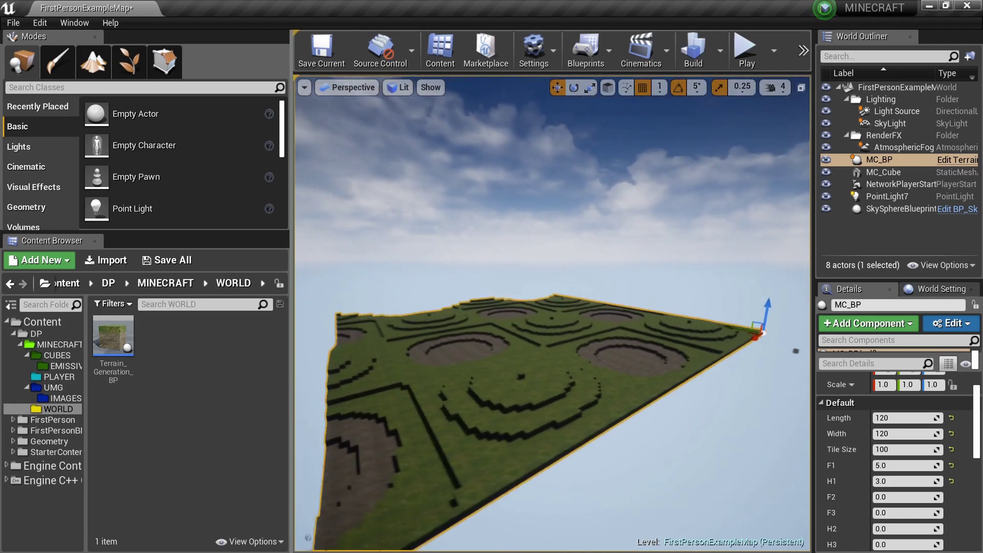
Return to the MINECRAFT folder, view the custom colour picker for it, and close the picker without choosing a colour.
left_click(76, 342)
scroll(198, 428, "up", 3, "ctrl")
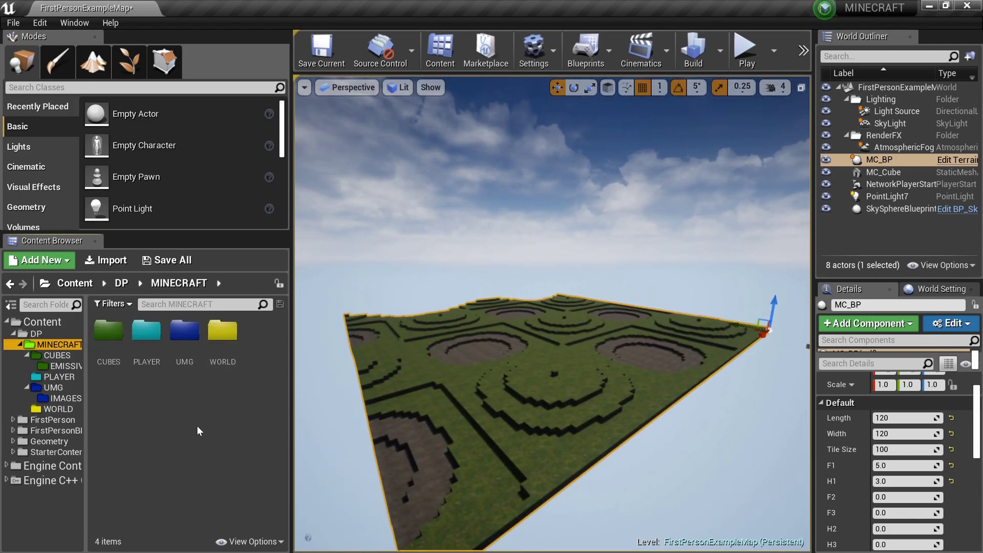
left_click_drag(658, 376, 696, 377, "alt")
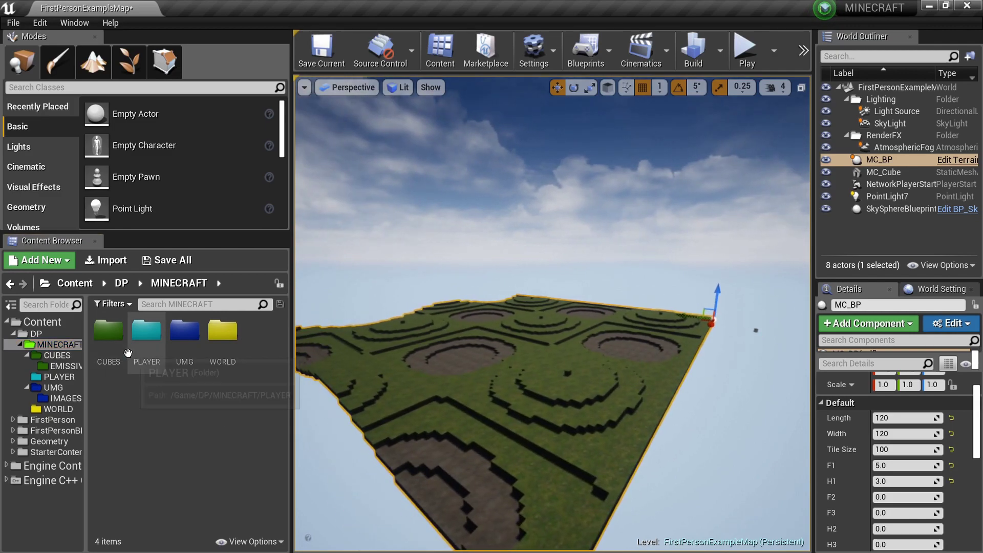
right_click(69, 357)
mouse_move(153, 143)
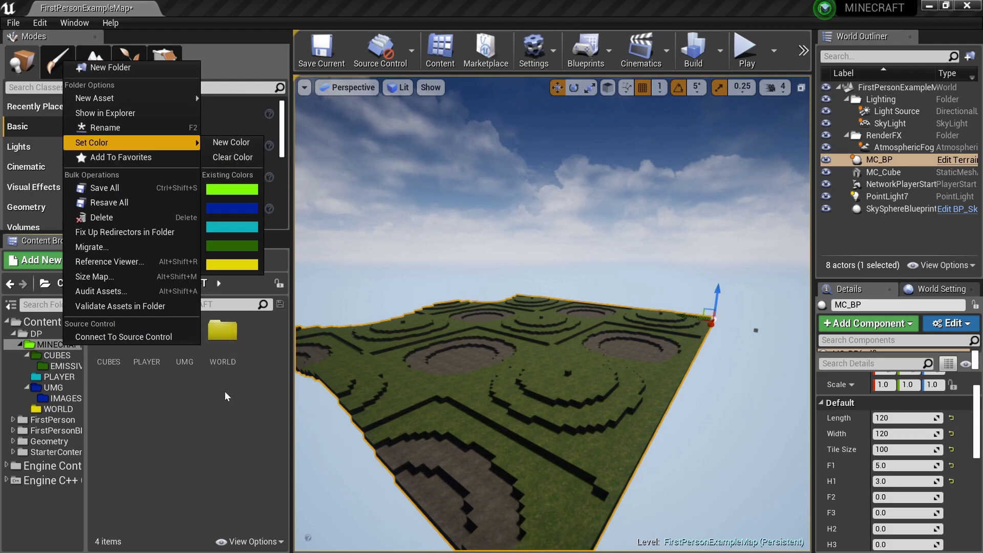
left_click(230, 142)
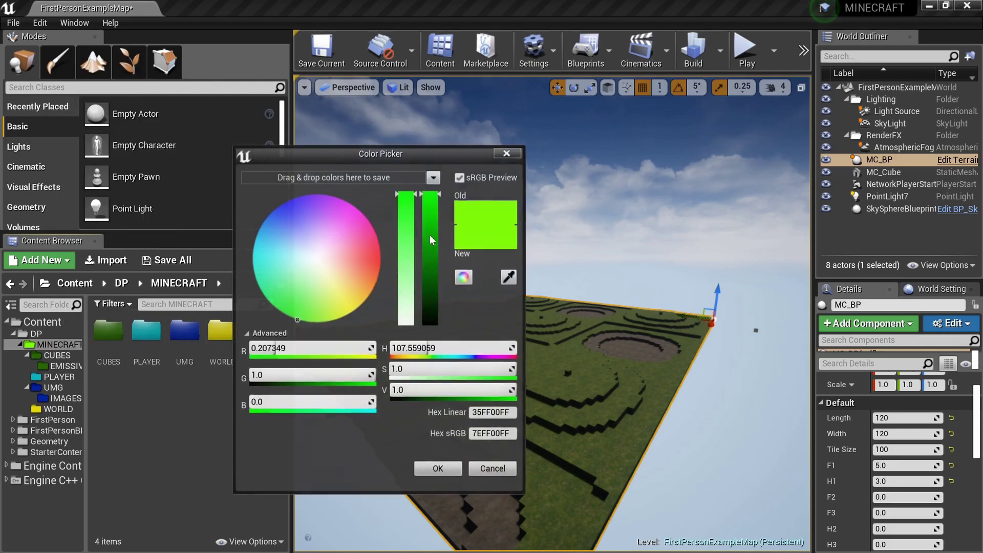
left_click(504, 156)
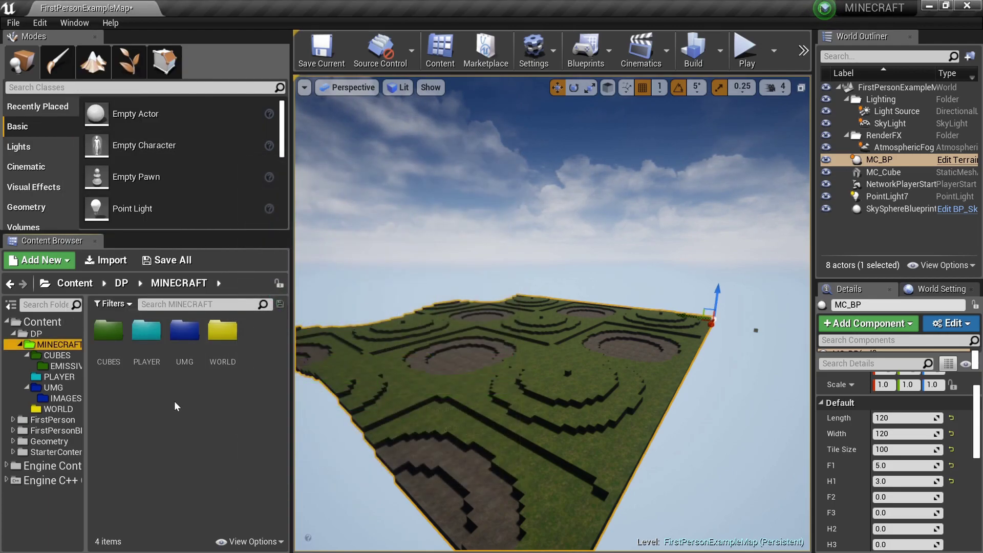
right_click_drag(497, 398, 514, 397)
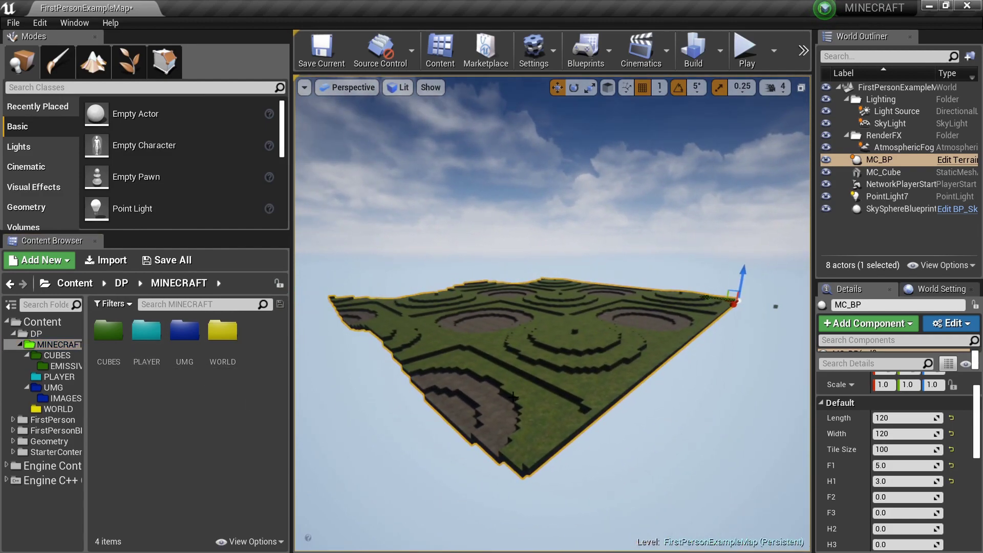